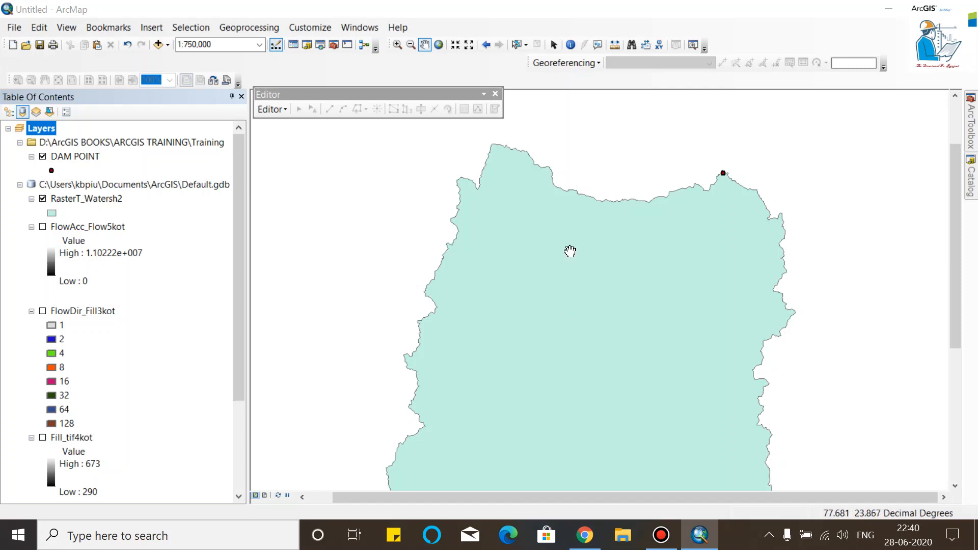
Hide the RasterT_Watersh2 watershed layer and display the FlowAcc_Flow5kot flow accumulation raster
{"action": "scroll", "coordinate": [635, 238], "scroll_direction": "down", "scroll_amount": 1}
{"action": "scroll", "coordinate": [633, 241], "scroll_direction": "up", "scroll_amount": 2}
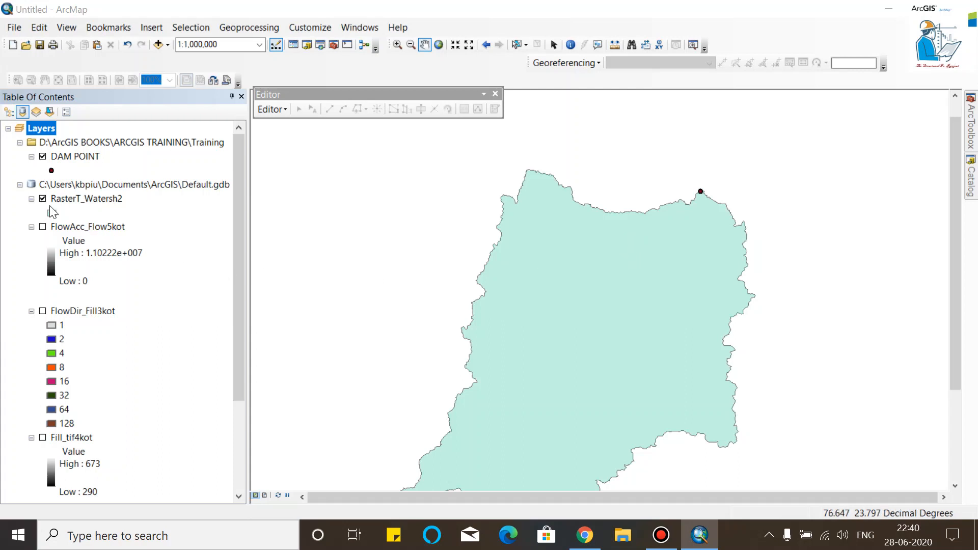
{"action": "scroll", "coordinate": [676, 234], "scroll_direction": "up", "scroll_amount": 1}
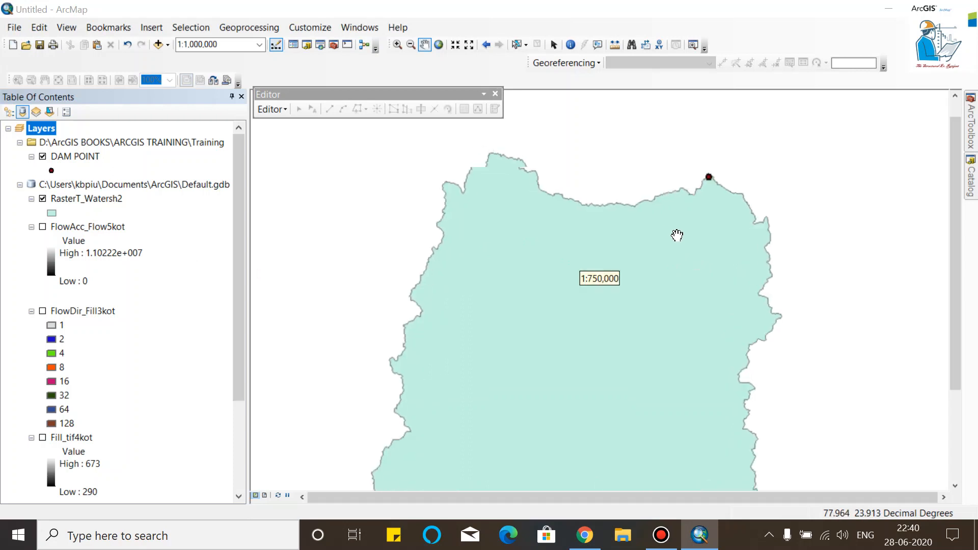
{"action": "scroll", "coordinate": [676, 235], "scroll_direction": "down", "scroll_amount": 1}
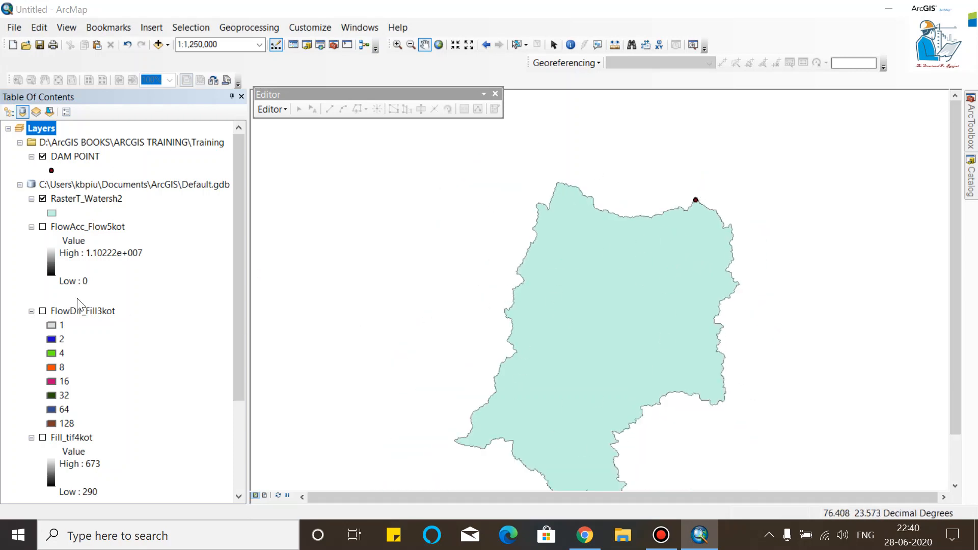
{"action": "left_click", "coordinate": [42, 198]}
{"action": "left_click", "coordinate": [43, 226]}
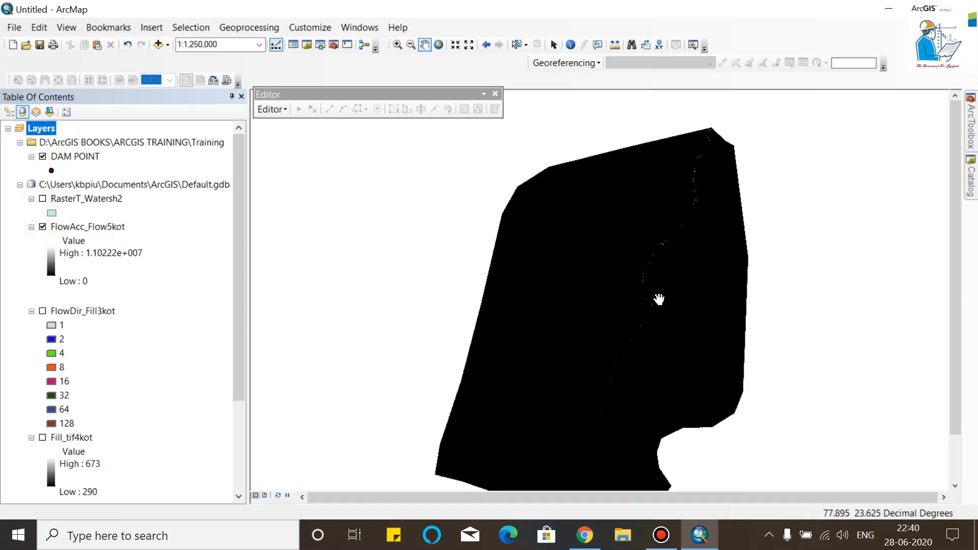
{"action": "scroll", "coordinate": [679, 202], "scroll_direction": "up", "scroll_amount": 2}
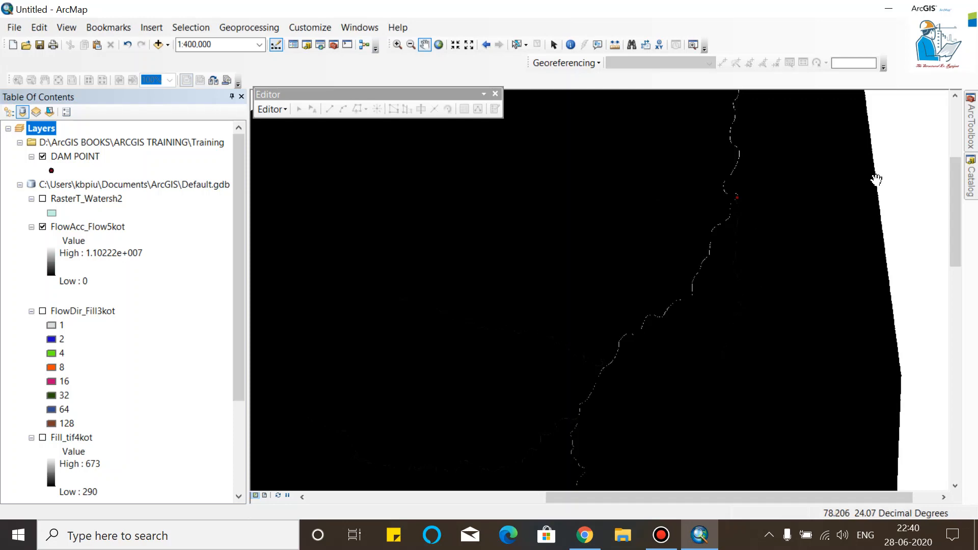
Run the Raster Calculator with the expression "FlowAcc_Flow5kot">500 to extract the stream cells
{"action": "mouse_move", "coordinate": [972, 140]}
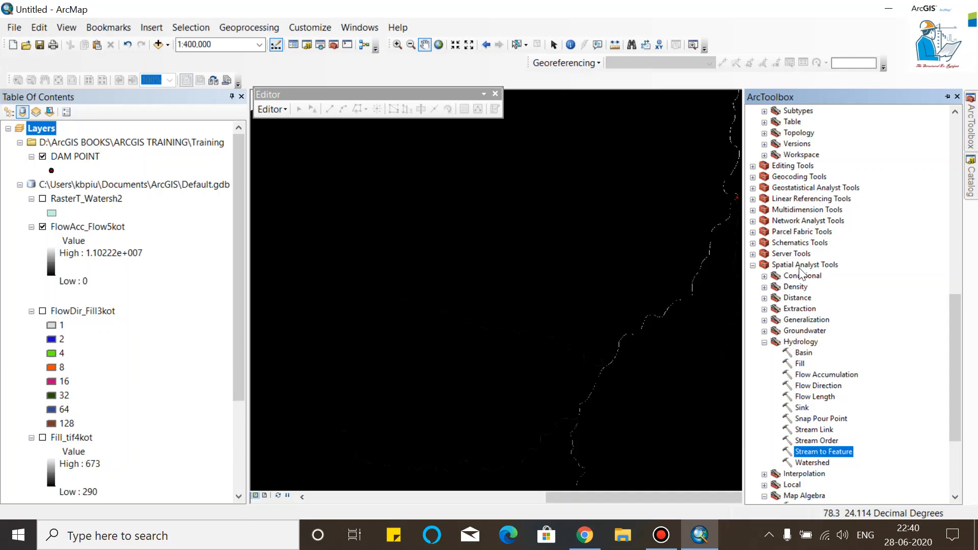
{"action": "scroll", "coordinate": [784, 227], "scroll_direction": "up", "scroll_amount": 3}
{"action": "scroll", "coordinate": [785, 227], "scroll_direction": "up", "scroll_amount": 4}
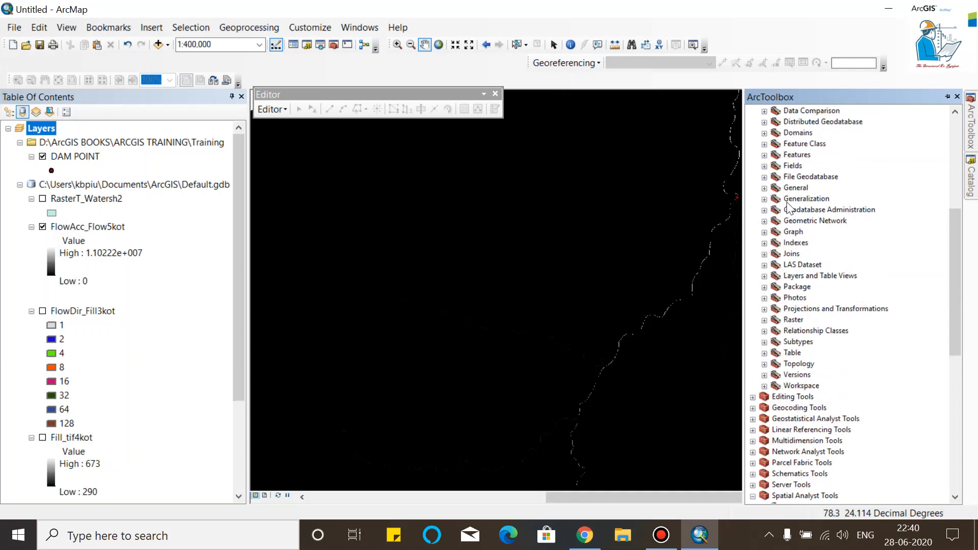
{"action": "scroll", "coordinate": [806, 332], "scroll_direction": "down", "scroll_amount": 7}
{"action": "scroll", "coordinate": [804, 443], "scroll_direction": "down", "scroll_amount": 4}
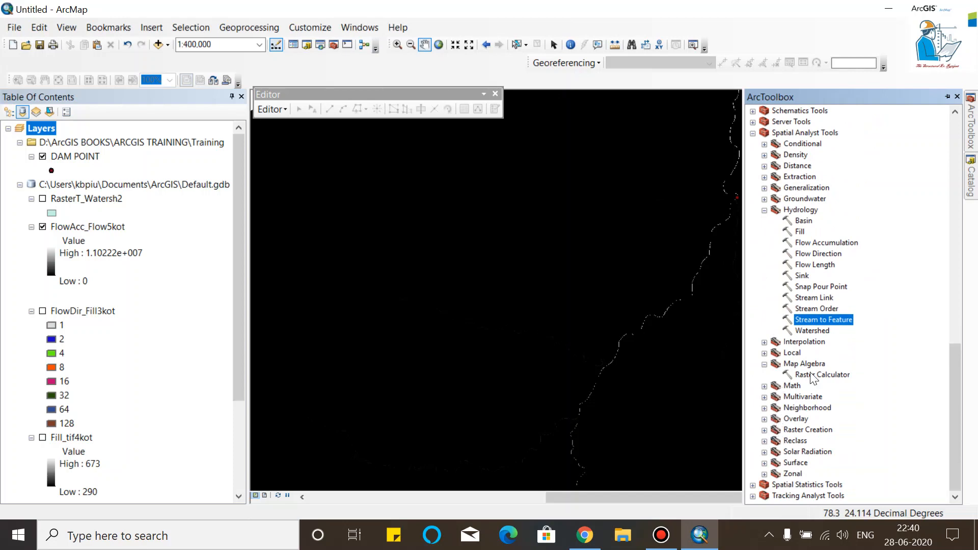
{"action": "double_click", "coordinate": [809, 375]}
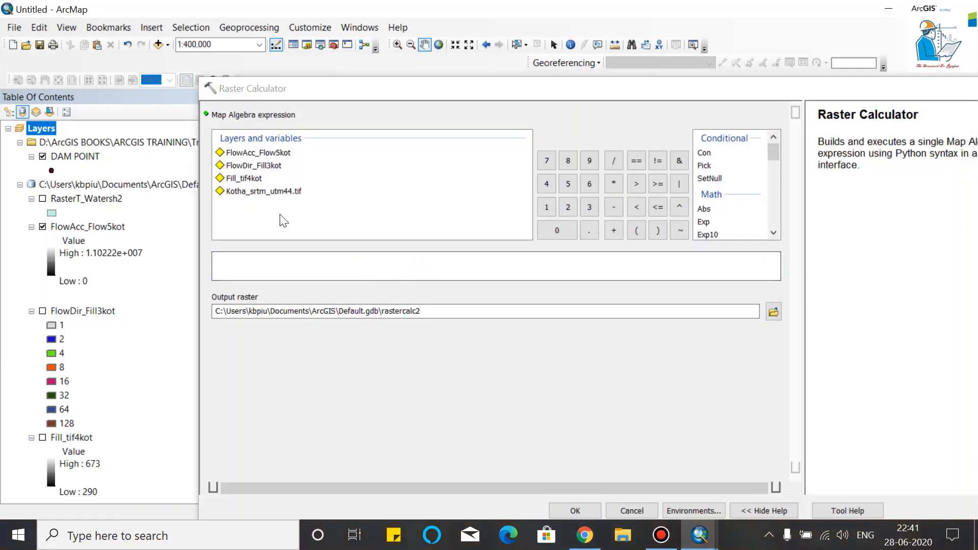
{"action": "double_click", "coordinate": [270, 153]}
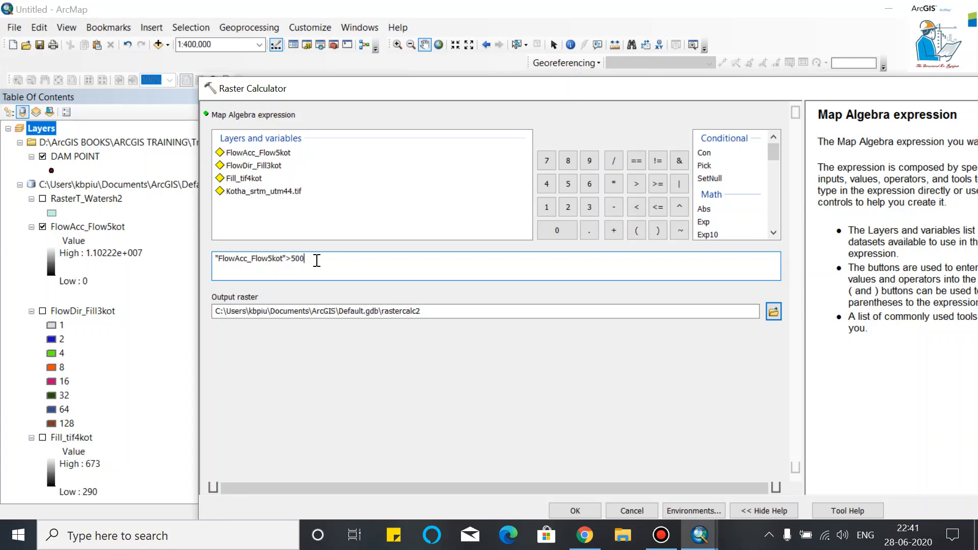
{"action": "left_click_drag", "start_coordinate": [451, 91], "coordinate": [376, 32]}
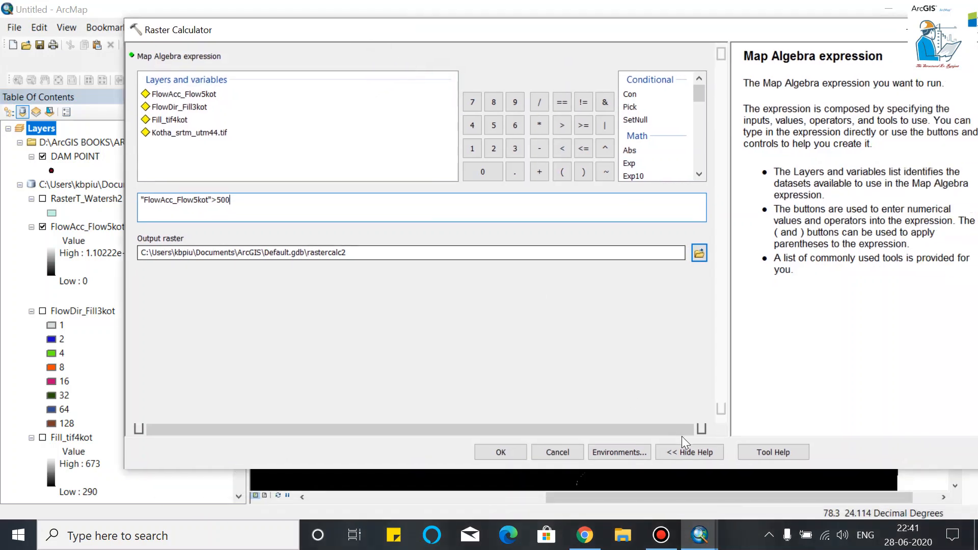
{"action": "left_click", "coordinate": [516, 453]}
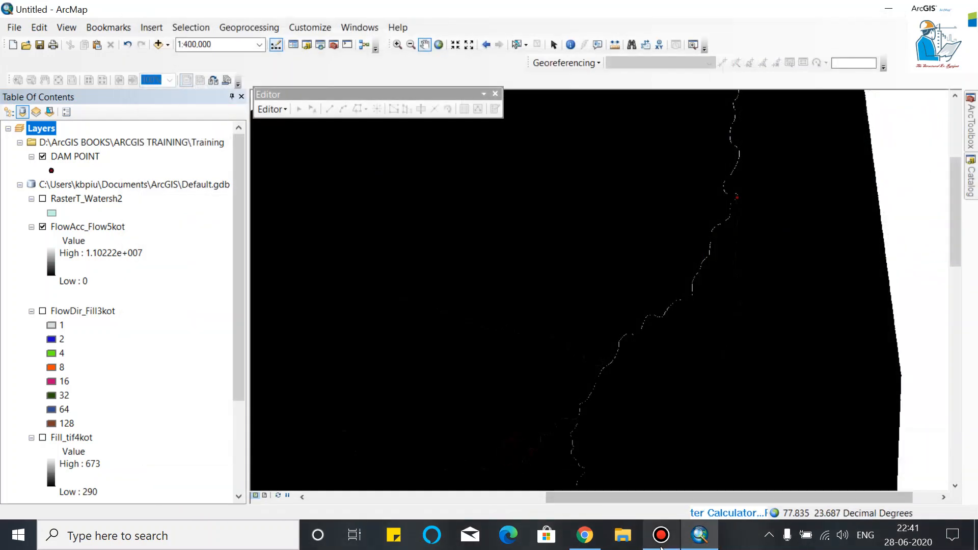
{"action": "mouse_move", "coordinate": [659, 546]}
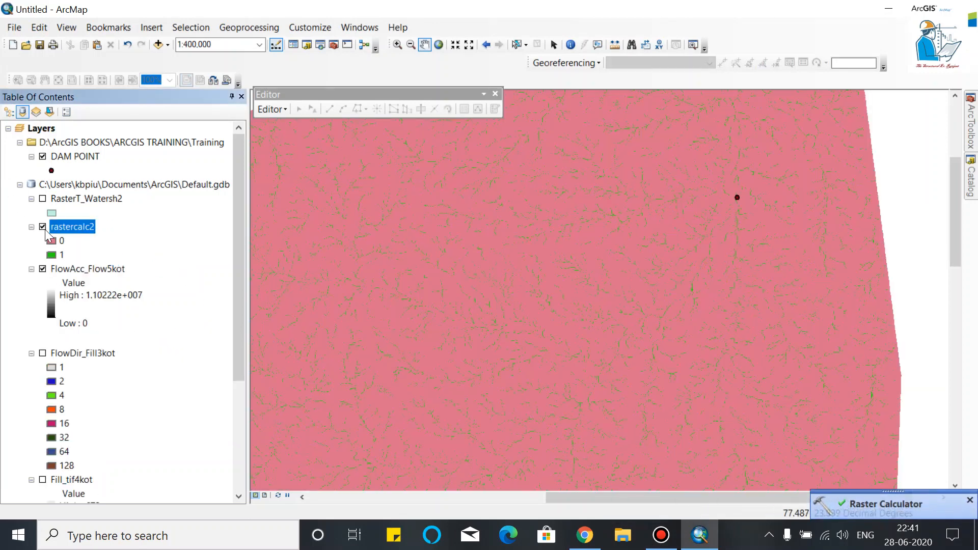
Hide the FlowAcc_Flow5kot layer and examine the calculated stream network around the dam point
{"action": "left_click", "coordinate": [43, 269]}
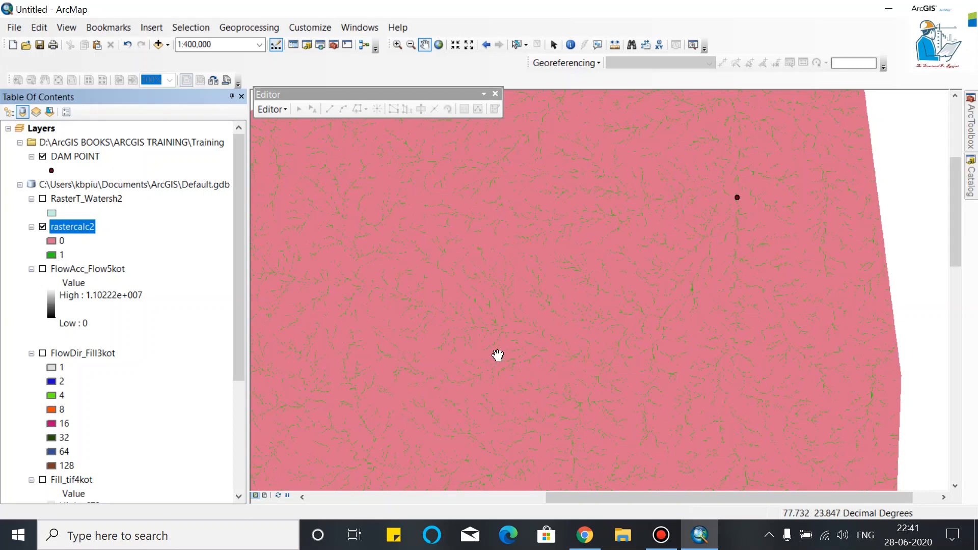
{"action": "scroll", "coordinate": [688, 318], "scroll_direction": "up", "scroll_amount": 1}
{"action": "scroll", "coordinate": [687, 317], "scroll_direction": "down", "scroll_amount": 2}
{"action": "scroll", "coordinate": [692, 285], "scroll_direction": "down", "scroll_amount": 2}
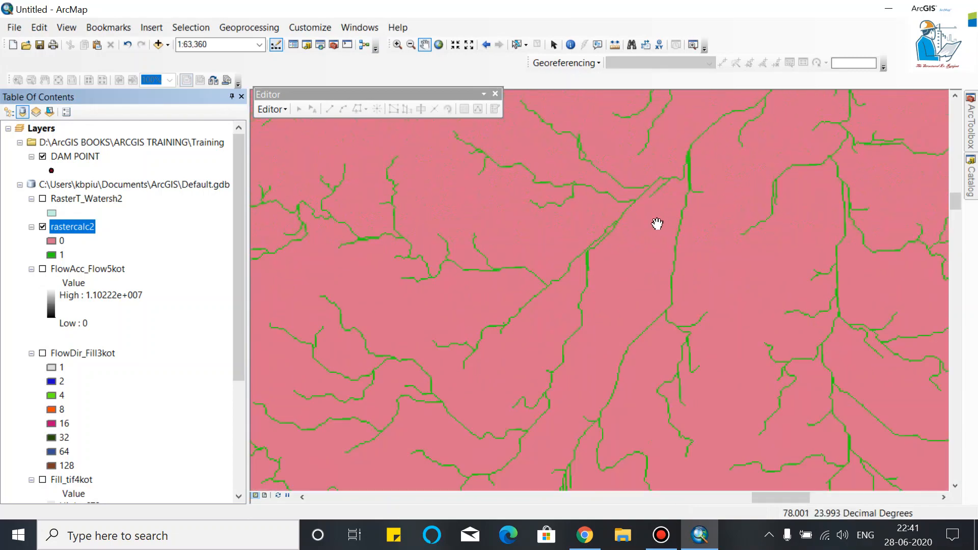
{"action": "left_click_drag", "start_coordinate": [581, 248], "coordinate": [515, 377]}
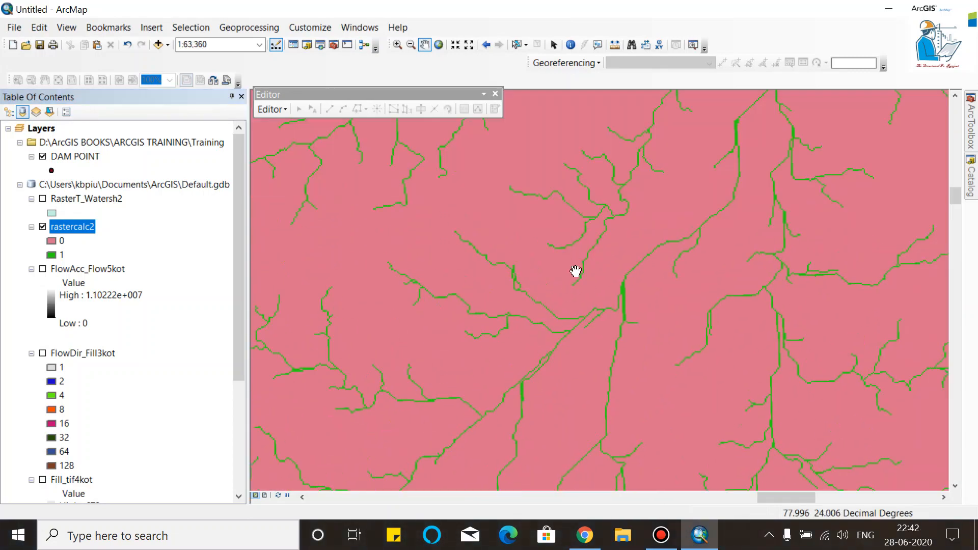
{"action": "left_click_drag", "start_coordinate": [644, 247], "coordinate": [579, 328]}
{"action": "left_click_drag", "start_coordinate": [686, 225], "coordinate": [654, 275]}
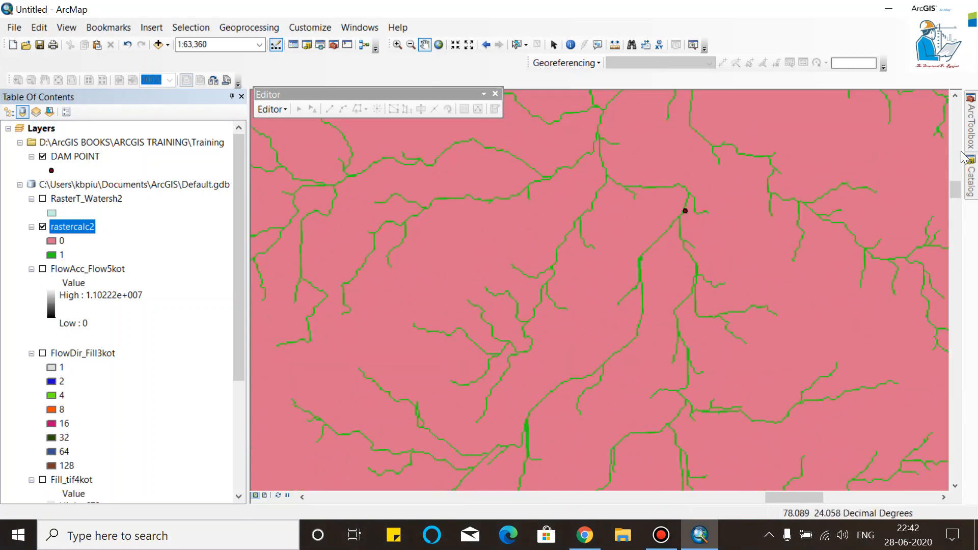
Set up the Stream Order tool with rastercalc2 as stream raster, FlowDir_Fill3kot as flow direction raster and the STRAHLER method
{"action": "left_click", "coordinate": [973, 127]}
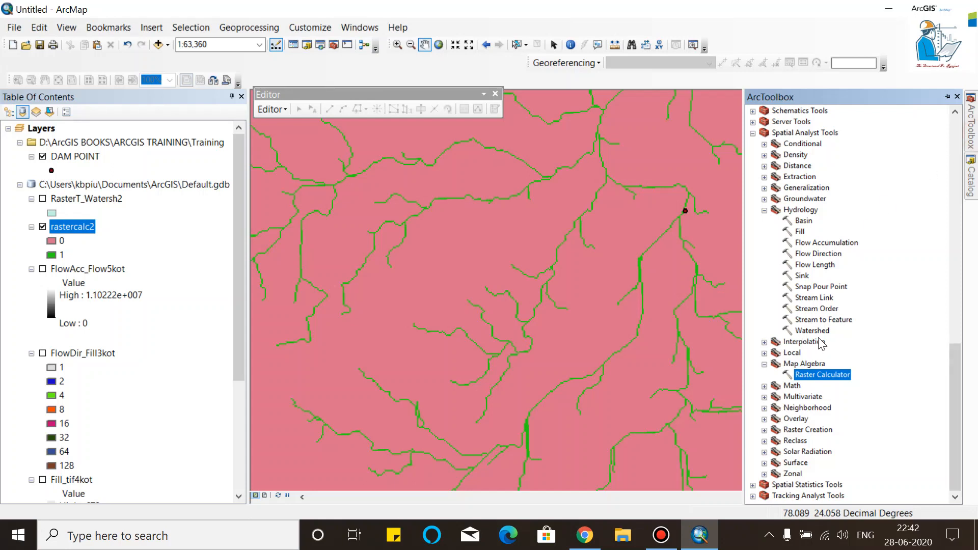
{"action": "double_click", "coordinate": [820, 309]}
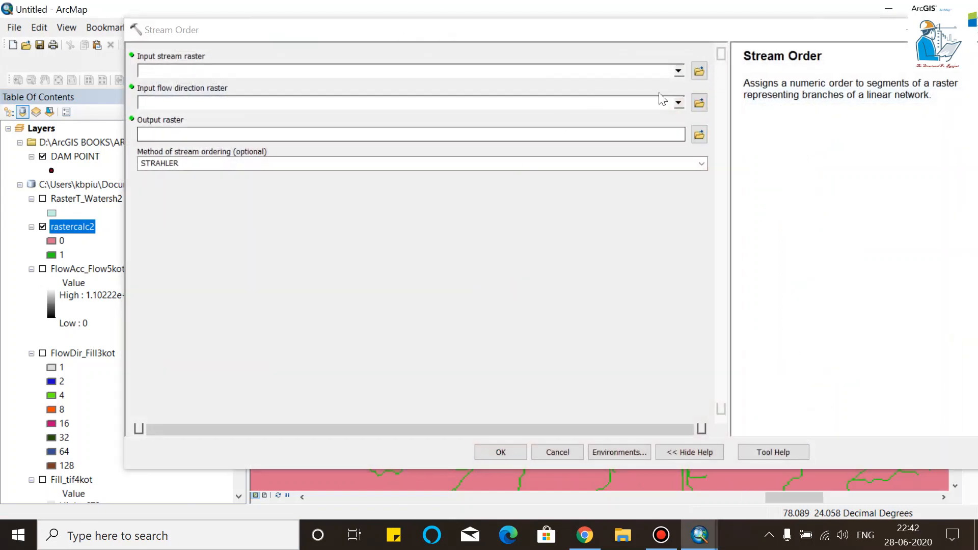
{"action": "left_click", "coordinate": [679, 71]}
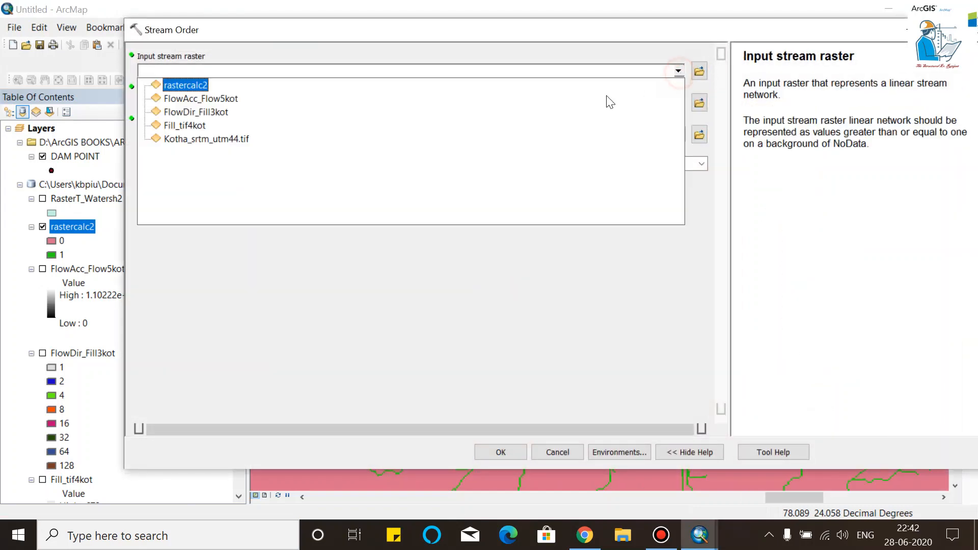
{"action": "left_click", "coordinate": [189, 86]}
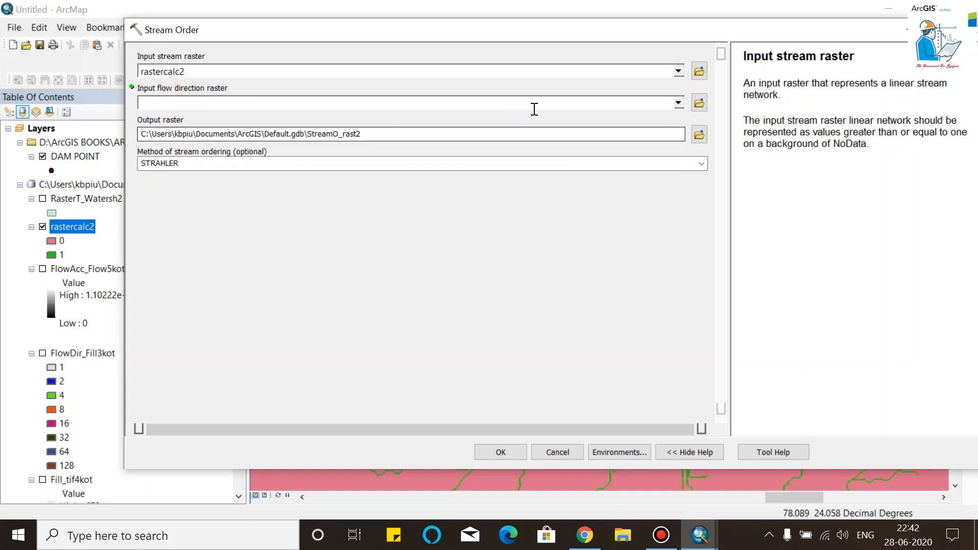
{"action": "left_click", "coordinate": [678, 103]}
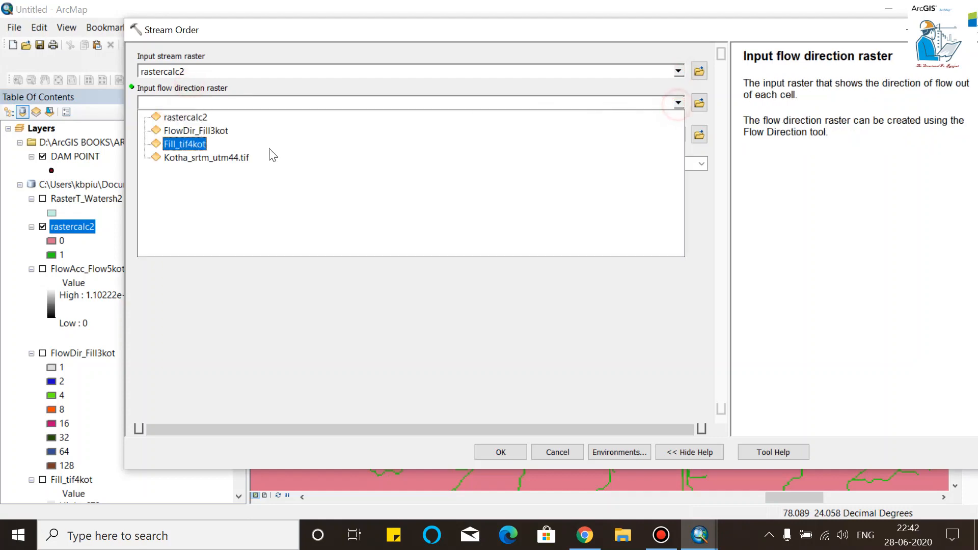
{"action": "left_click", "coordinate": [224, 131]}
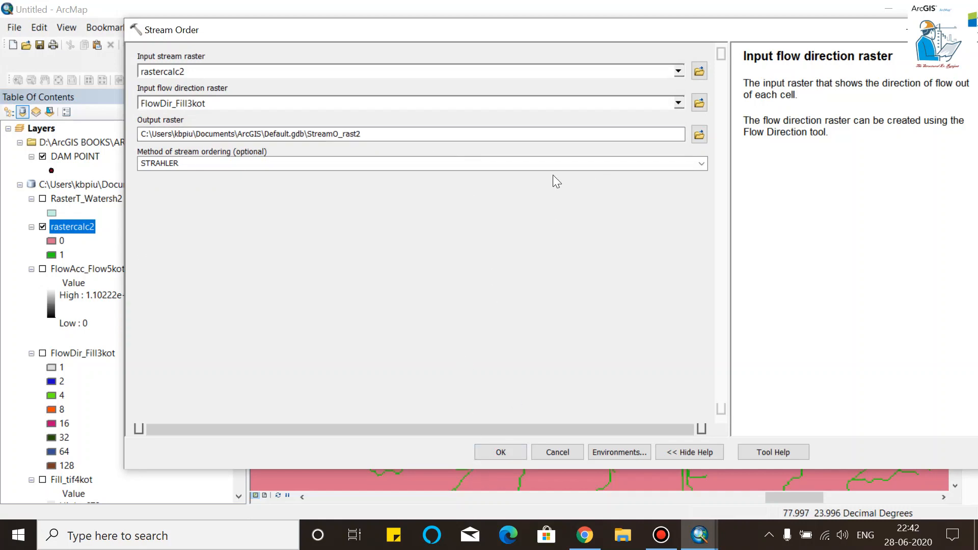
{"action": "left_click", "coordinate": [701, 163]}
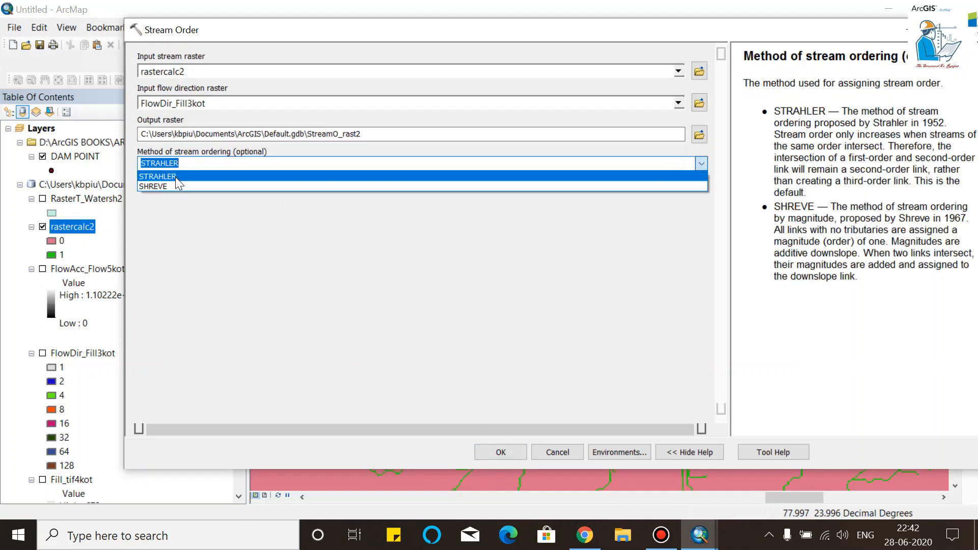
{"action": "left_click", "coordinate": [229, 162]}
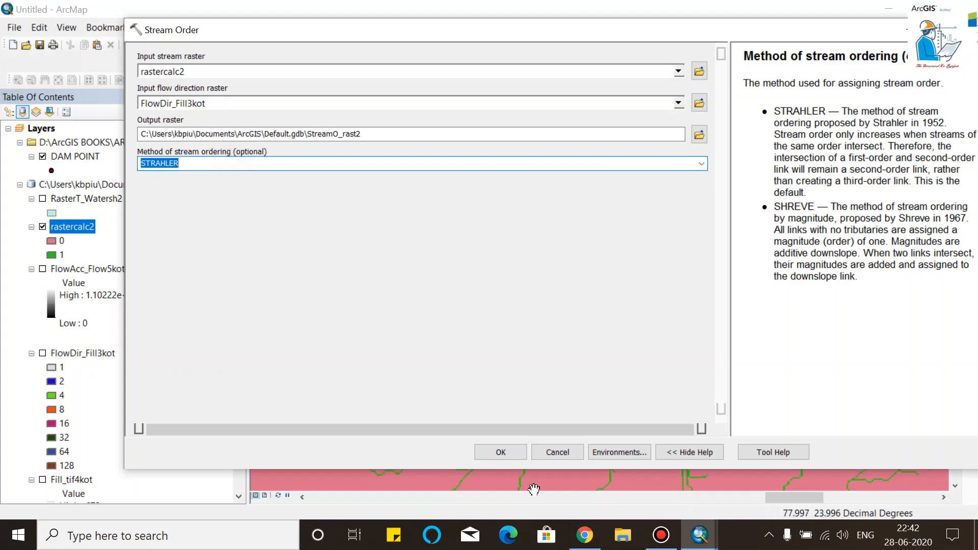
Switch to Chrome, read the help on the Strahler and Shreve stream ordering methods, and return to the Stream Order settings in ArcMap
{"action": "mouse_move", "coordinate": [585, 544]}
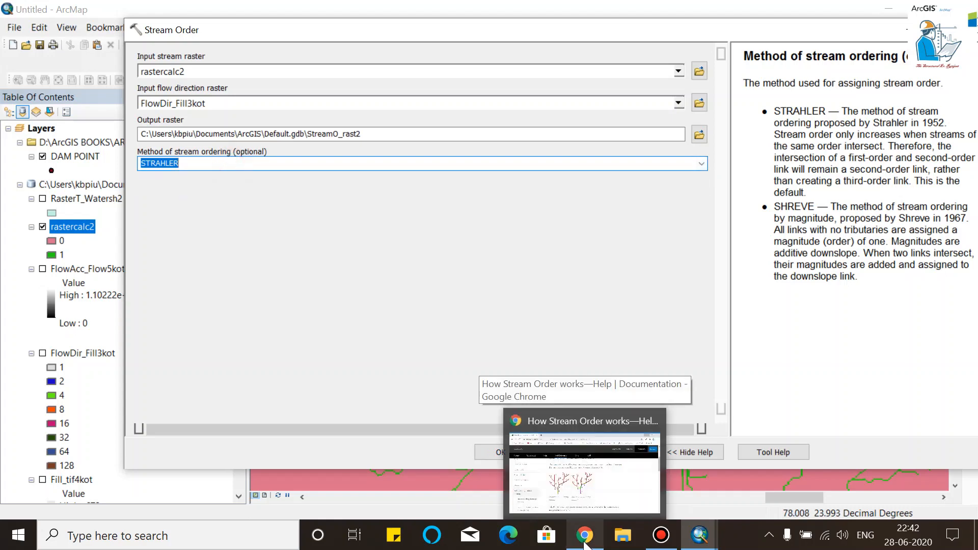
{"action": "left_click", "coordinate": [560, 448]}
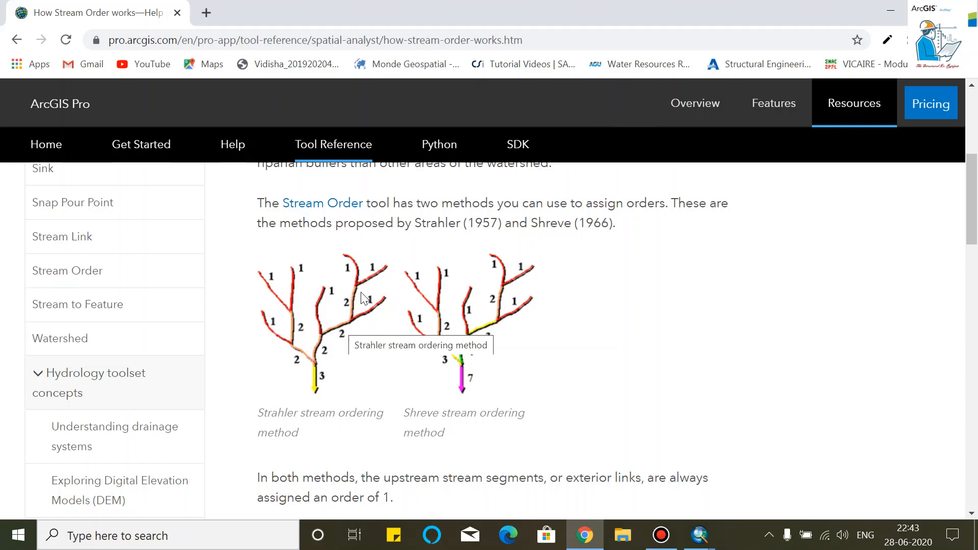
{"action": "scroll", "coordinate": [334, 339], "scroll_direction": "down", "scroll_amount": 5}
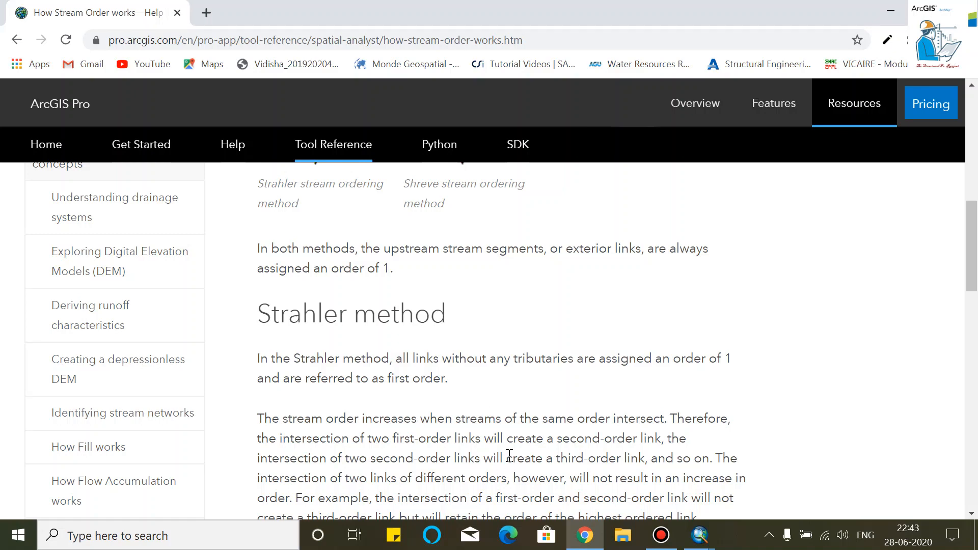
{"action": "scroll", "coordinate": [507, 452], "scroll_direction": "down", "scroll_amount": 3}
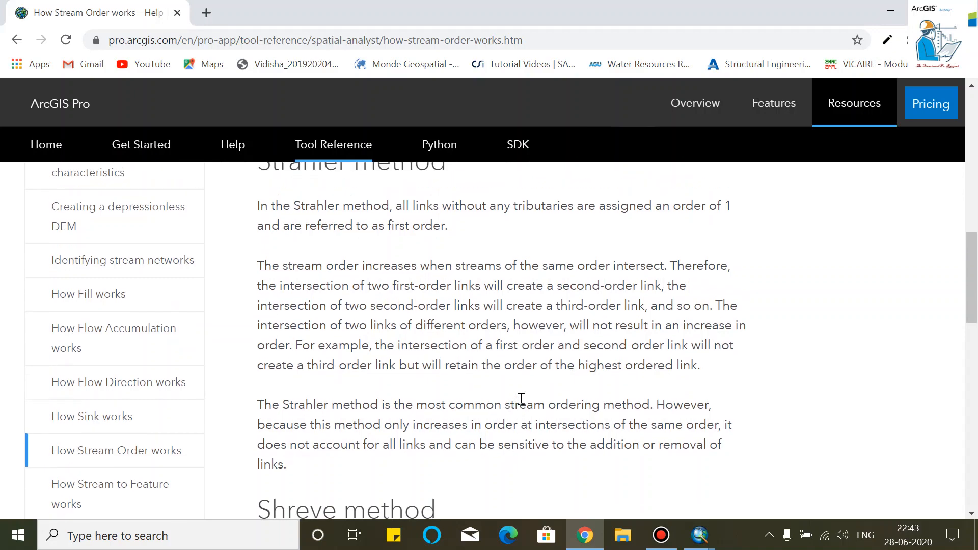
{"action": "scroll", "coordinate": [485, 398], "scroll_direction": "up", "scroll_amount": 6}
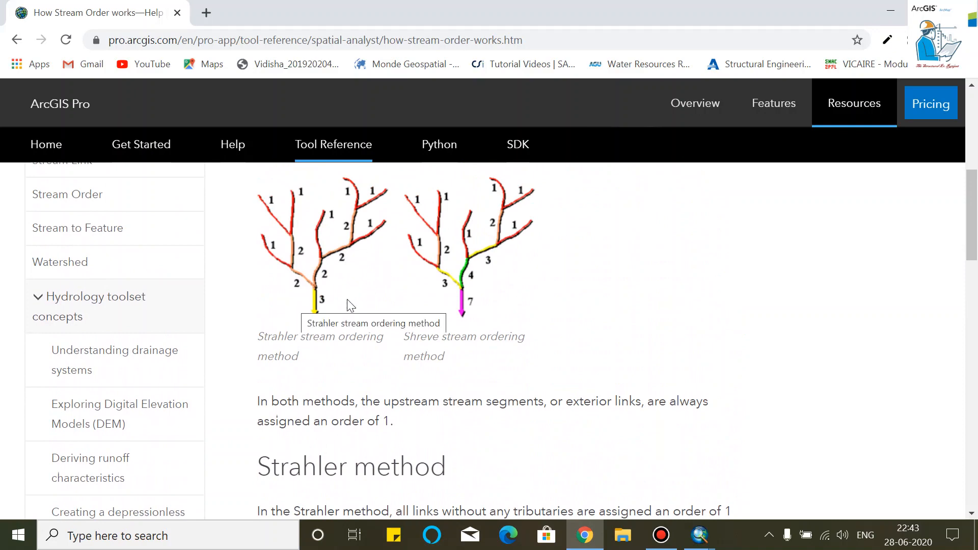
{"action": "left_click", "coordinate": [887, 9]}
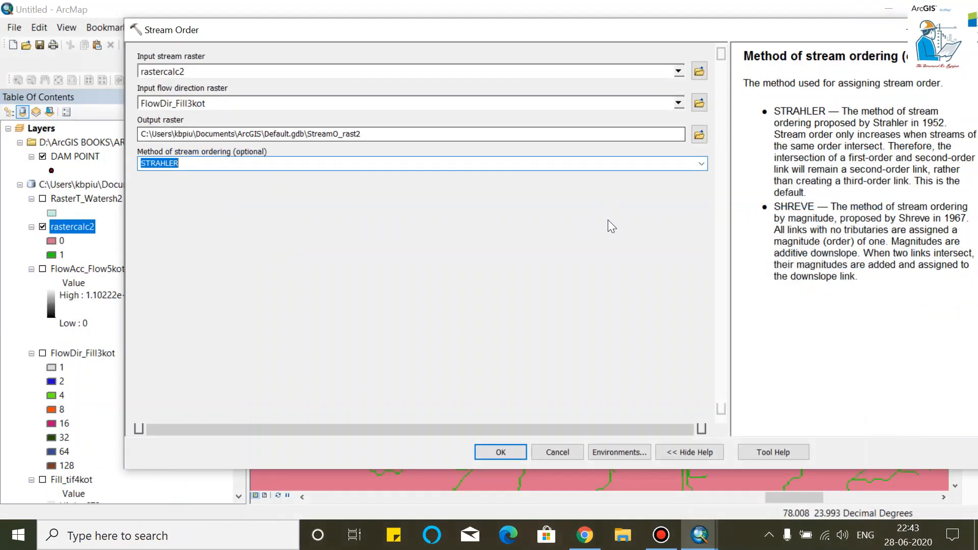
Run the configured Stream Order tool and hide the rastercalc2 layer so only the ordered streams display
{"action": "left_click", "coordinate": [498, 457]}
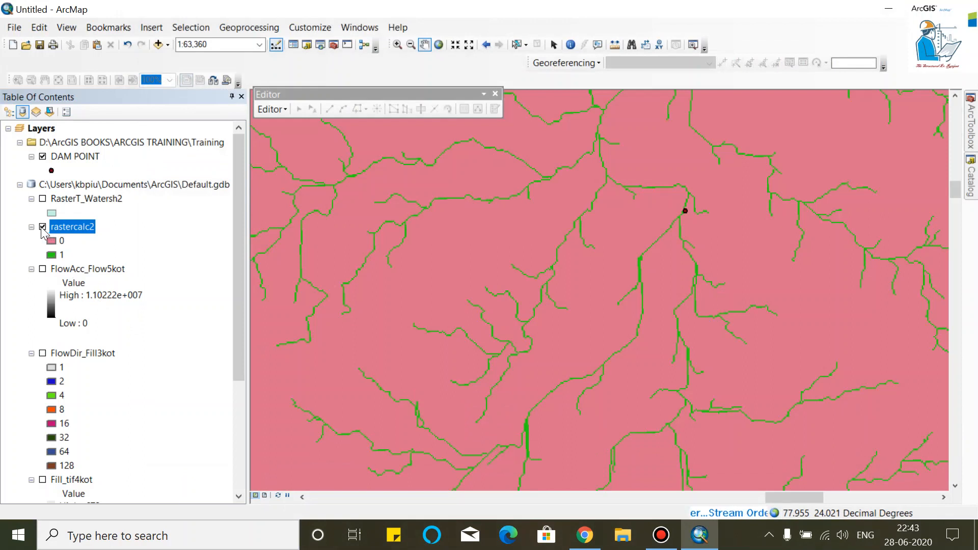
{"action": "left_click", "coordinate": [662, 538]}
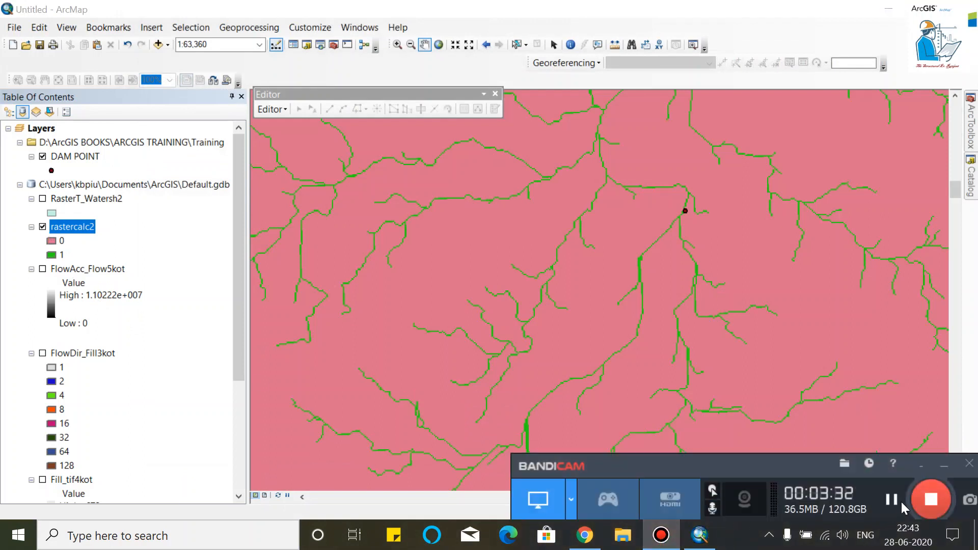
{"action": "left_click", "coordinate": [943, 467]}
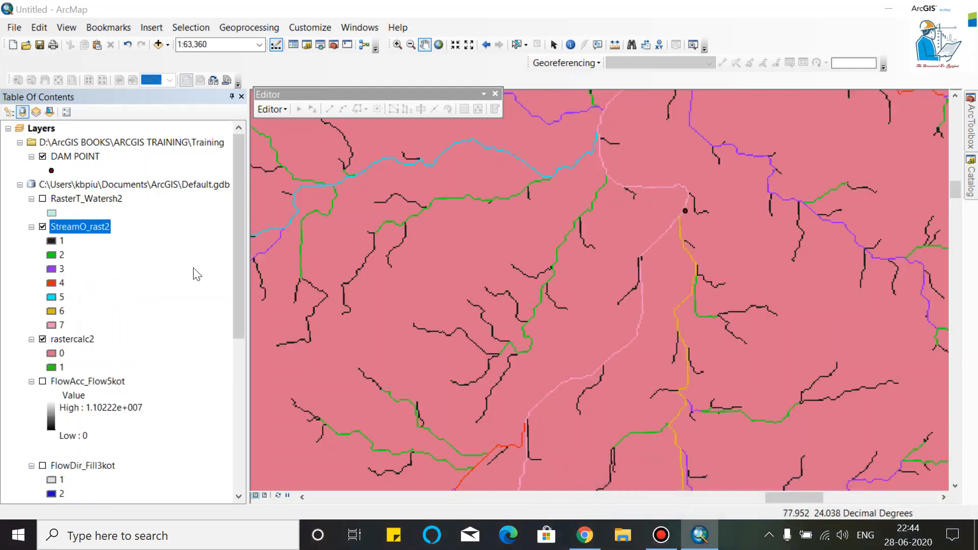
{"action": "left_click", "coordinate": [43, 339]}
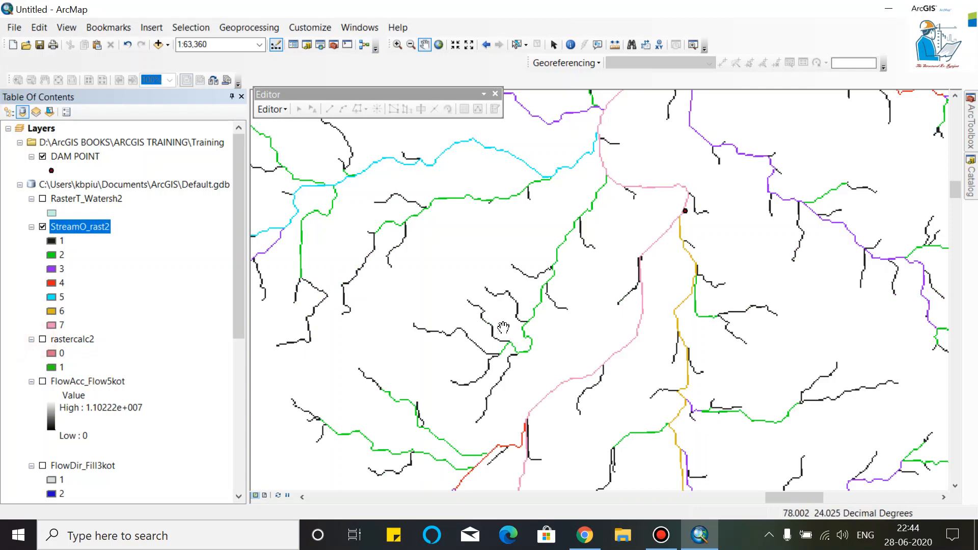
Examine the Strahler-ordered stream network around the dam point against the seven order classes, close up and over the wider area
{"action": "scroll", "coordinate": [502, 328], "scroll_direction": "down", "scroll_amount": 3}
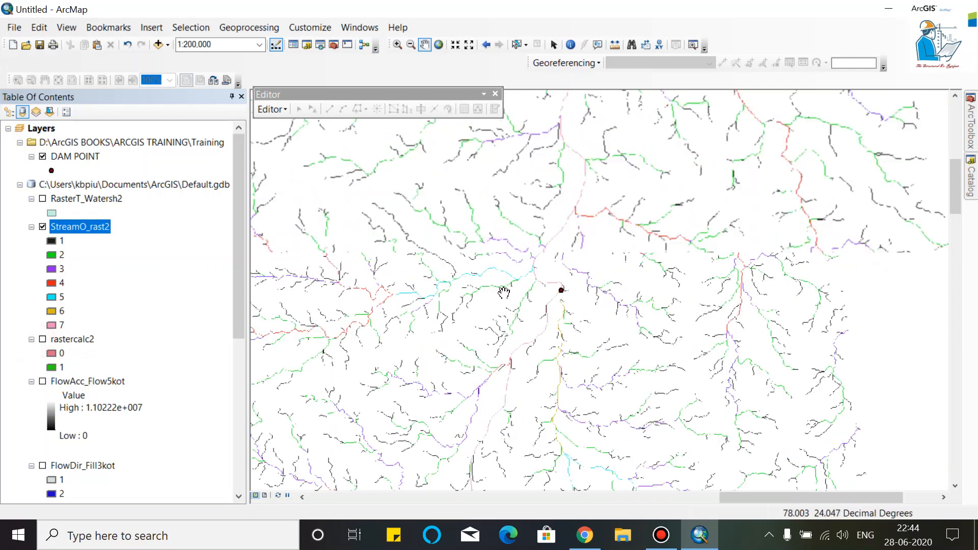
{"action": "scroll", "coordinate": [497, 334], "scroll_direction": "up", "scroll_amount": 3}
{"action": "left_click_drag", "start_coordinate": [475, 376], "coordinate": [505, 287]}
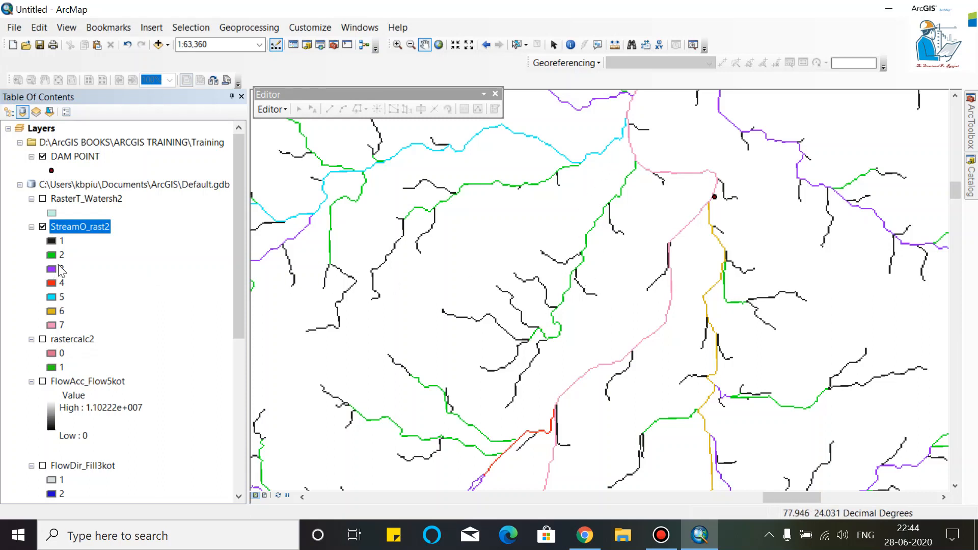
{"action": "left_click_drag", "start_coordinate": [630, 179], "coordinate": [599, 251]}
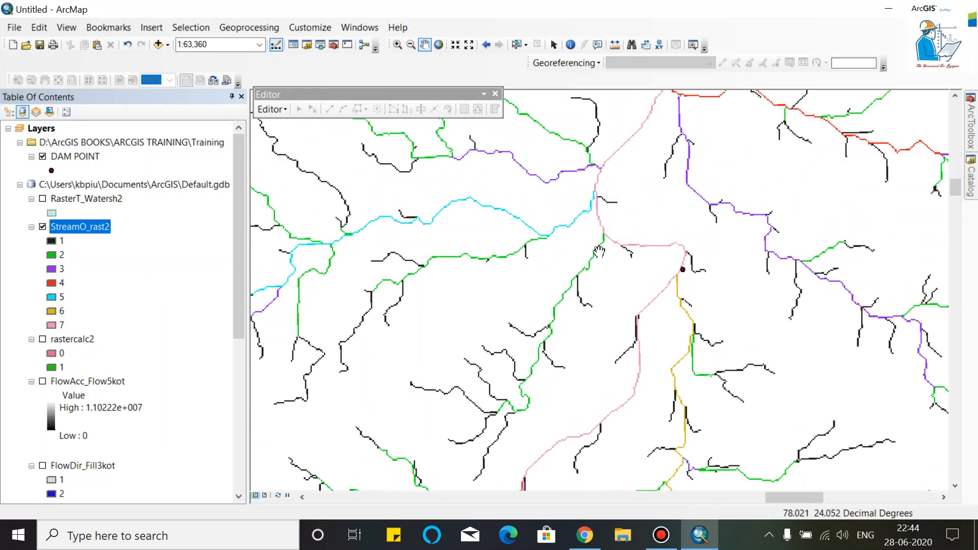
{"action": "scroll", "coordinate": [596, 284], "scroll_direction": "up", "scroll_amount": 3}
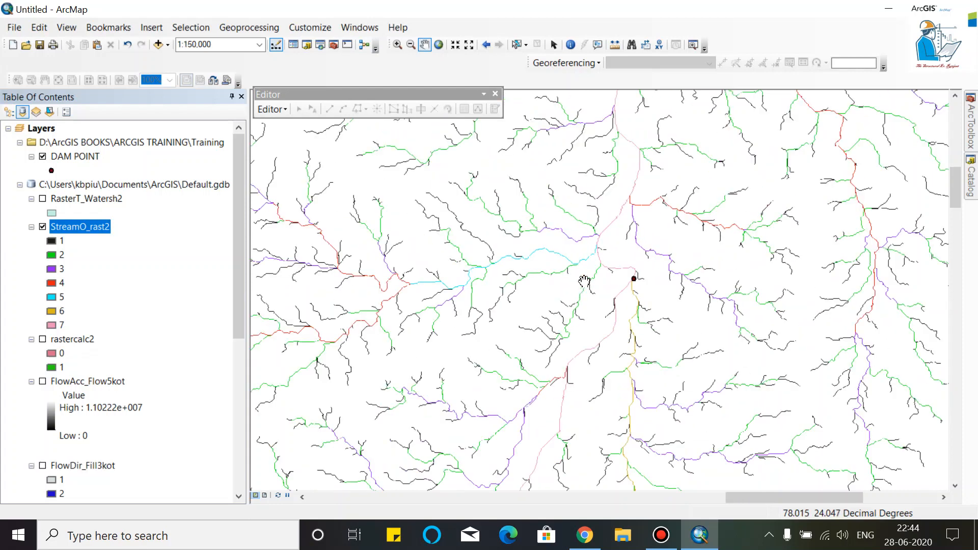
{"action": "scroll", "coordinate": [585, 282], "scroll_direction": "up", "scroll_amount": 2}
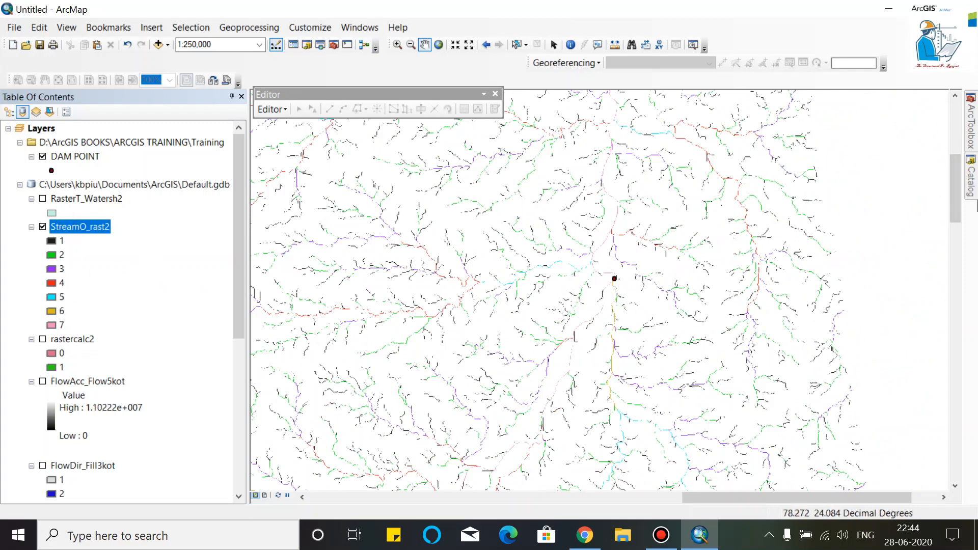
Run Stream to Feature with StreamO_rast2 as stream raster and FlowDir_Fill3kot as flow direction raster, writing simplified polylines to StreamT_StreamO2
{"action": "mouse_move", "coordinate": [972, 128]}
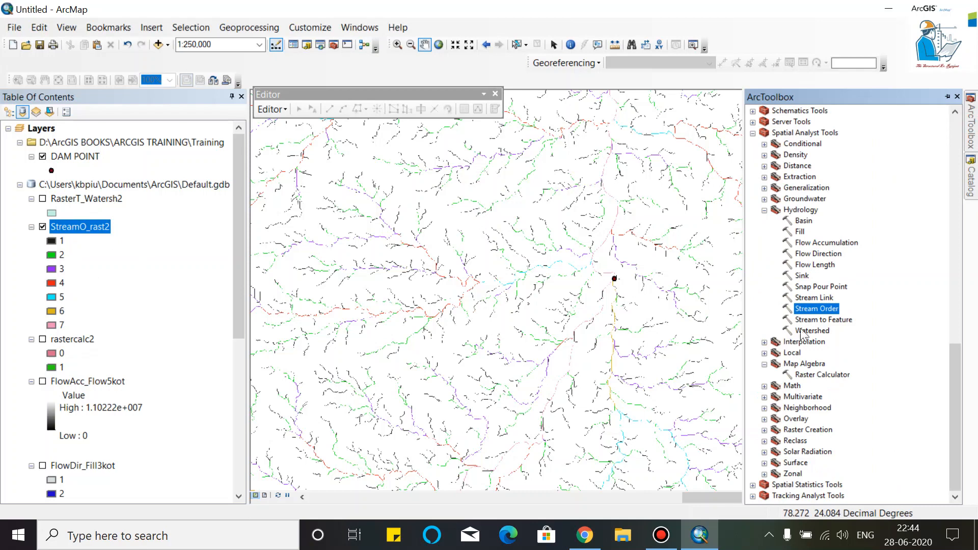
{"action": "double_click", "coordinate": [815, 320]}
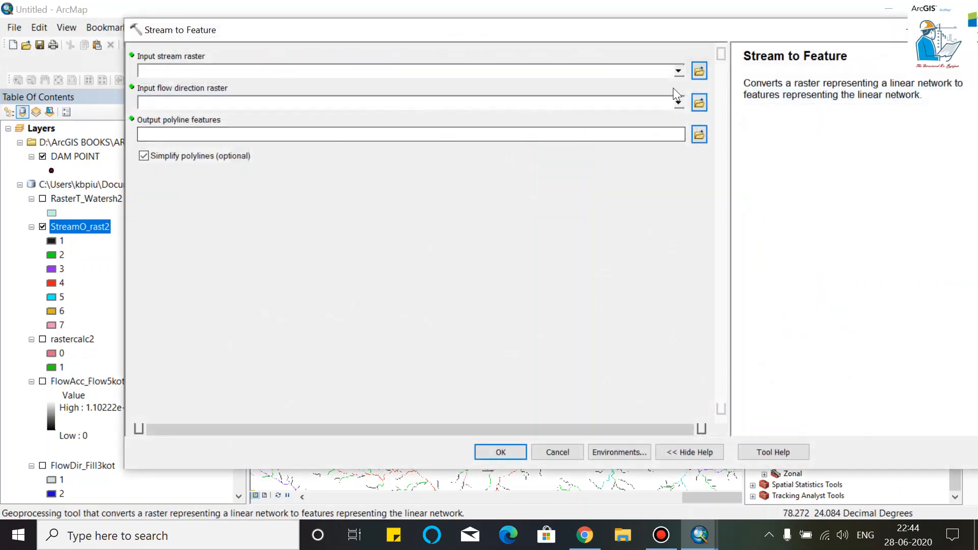
{"action": "left_click", "coordinate": [678, 71]}
{"action": "left_click", "coordinate": [191, 86]}
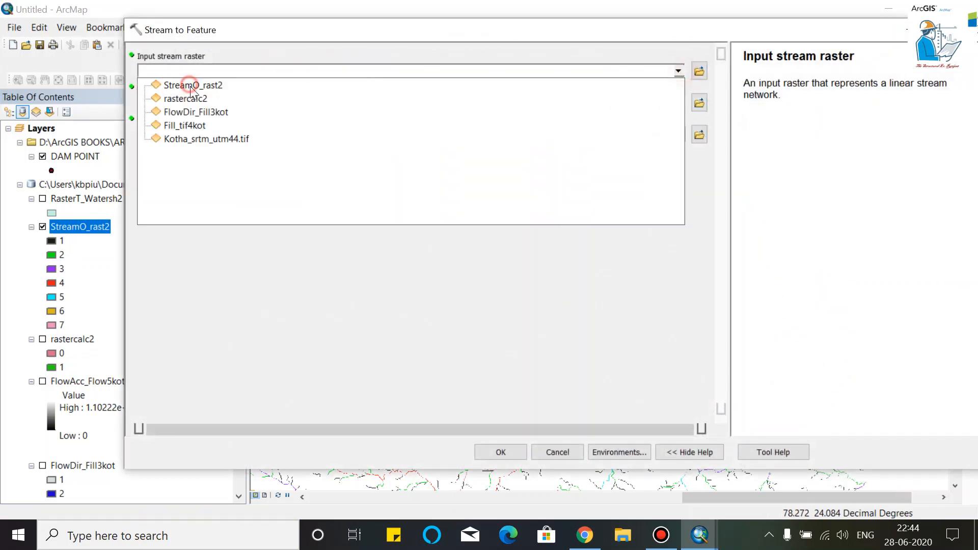
{"action": "left_click", "coordinate": [678, 102]}
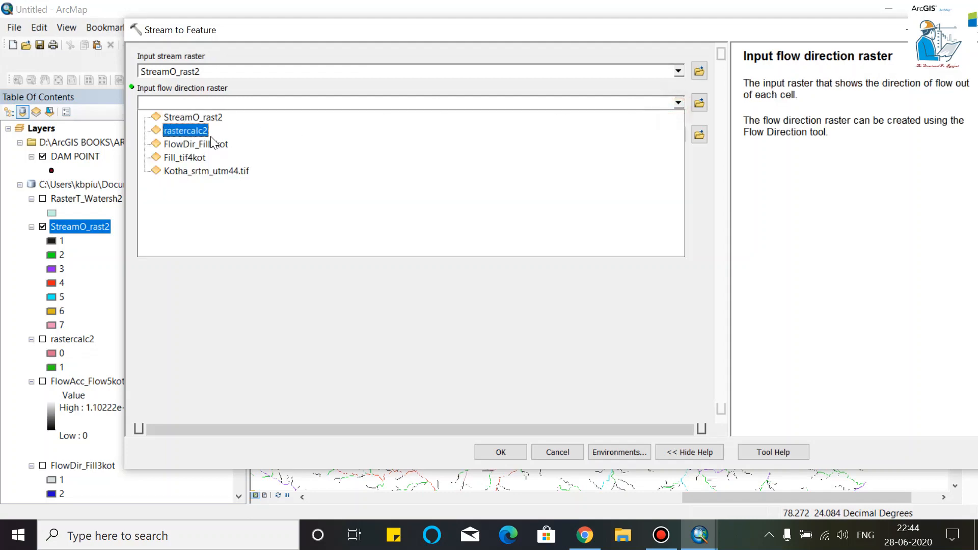
{"action": "left_click", "coordinate": [185, 148]}
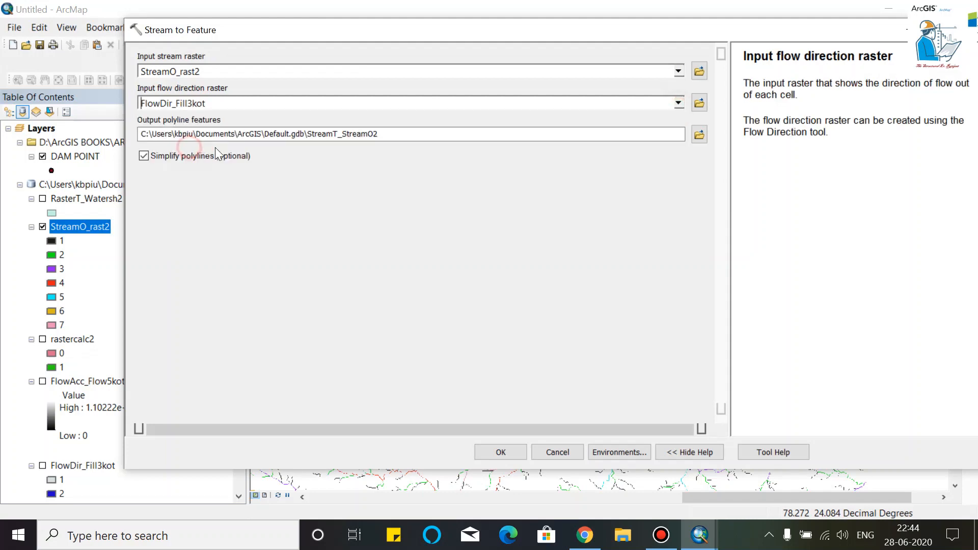
{"action": "left_click", "coordinate": [515, 453]}
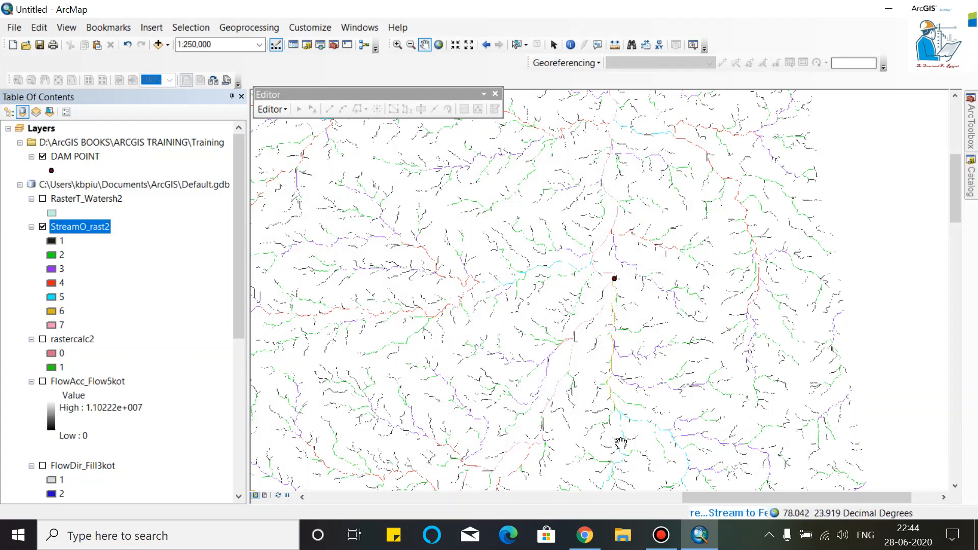
Hide the StreamO_rast2 layer and examine the new stream polylines across the full extent of the network
{"action": "scroll", "coordinate": [622, 442], "scroll_direction": "up", "scroll_amount": 1}
{"action": "scroll", "coordinate": [622, 442], "scroll_direction": "up", "scroll_amount": 3}
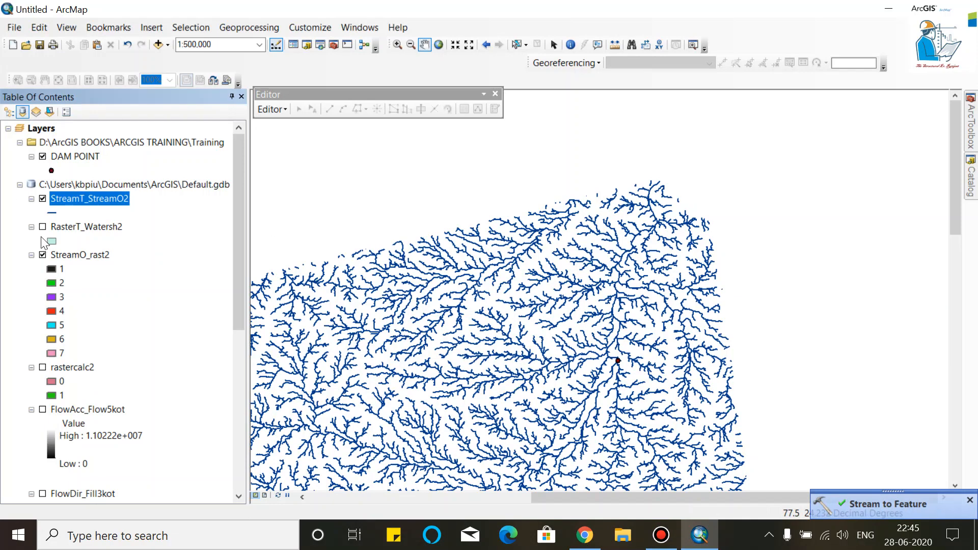
{"action": "left_click", "coordinate": [43, 255]}
{"action": "left_click_drag", "start_coordinate": [549, 326], "coordinate": [678, 163]}
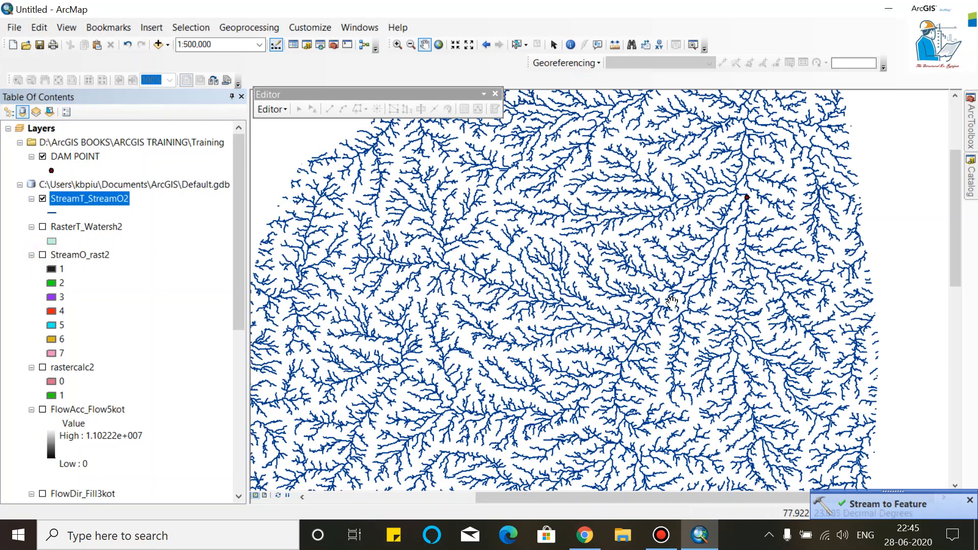
{"action": "left_click_drag", "start_coordinate": [672, 303], "coordinate": [707, 223]}
{"action": "left_click_drag", "start_coordinate": [398, 340], "coordinate": [531, 277]}
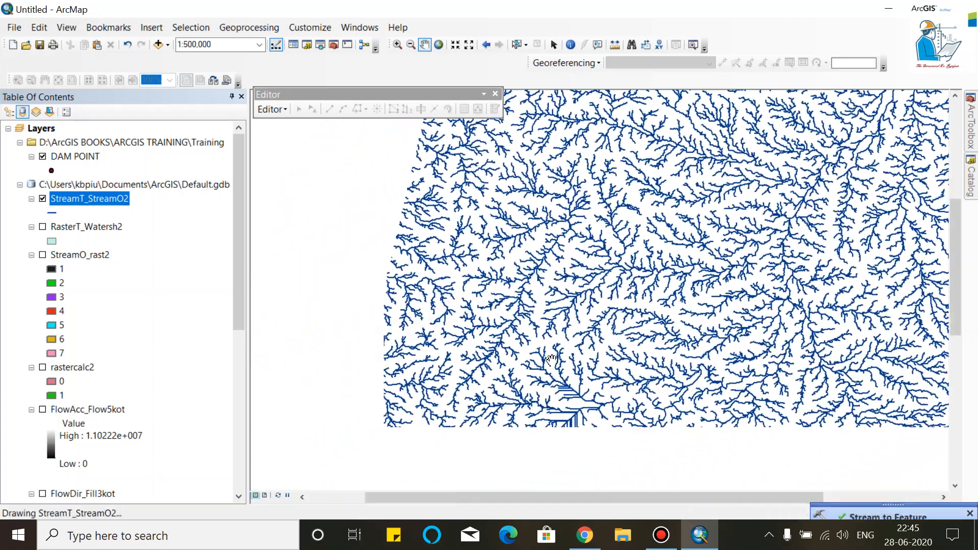
{"action": "left_click_drag", "start_coordinate": [643, 411], "coordinate": [492, 353]}
{"action": "left_click_drag", "start_coordinate": [602, 272], "coordinate": [506, 424]}
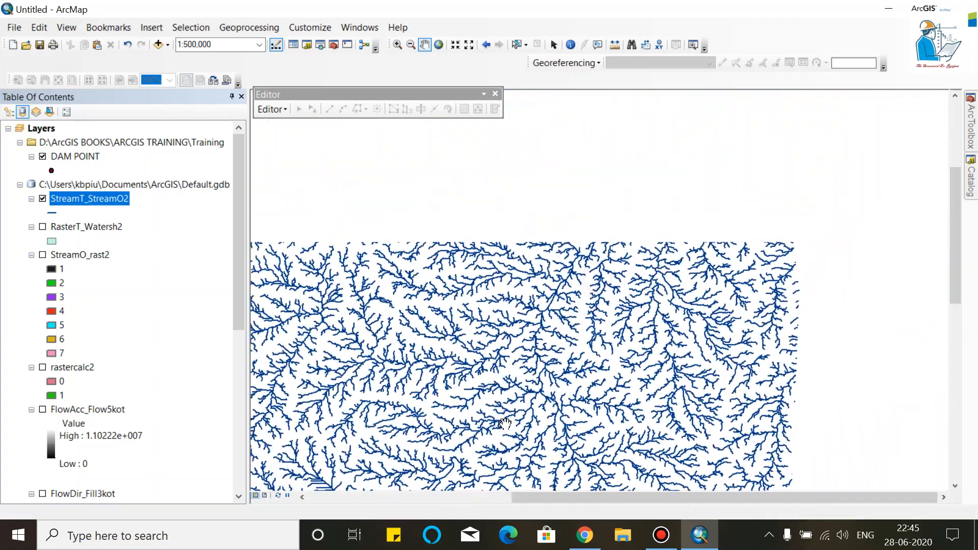
{"action": "left_click_drag", "start_coordinate": [576, 245], "coordinate": [551, 367]}
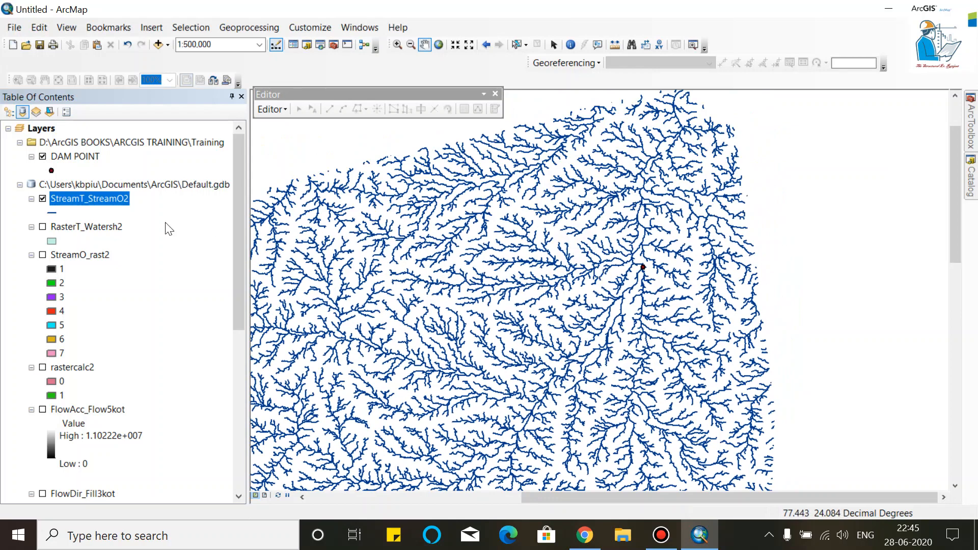
Review the grid_code values in the attribute table of the StreamT_StreamO2 layer and close the table
{"action": "right_click", "coordinate": [99, 201]}
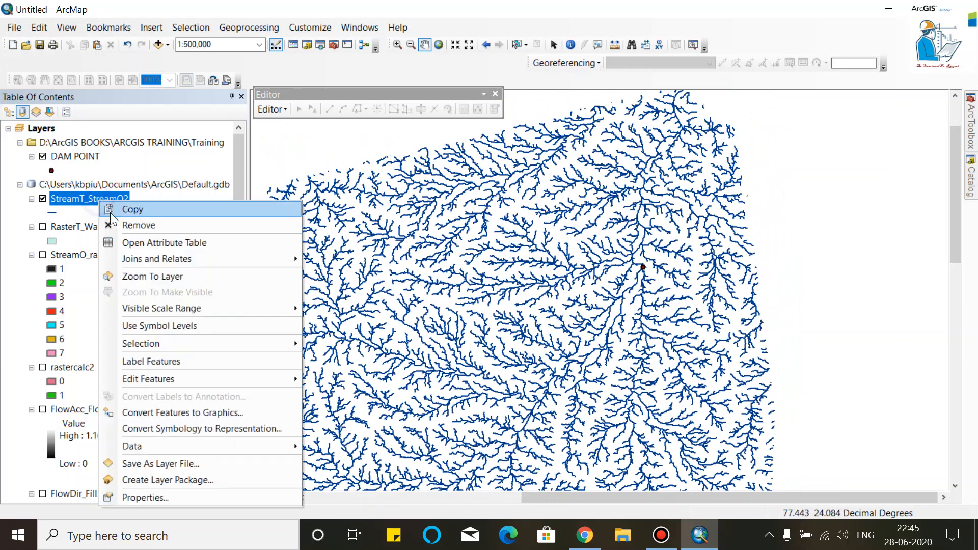
{"action": "left_click", "coordinate": [173, 182]}
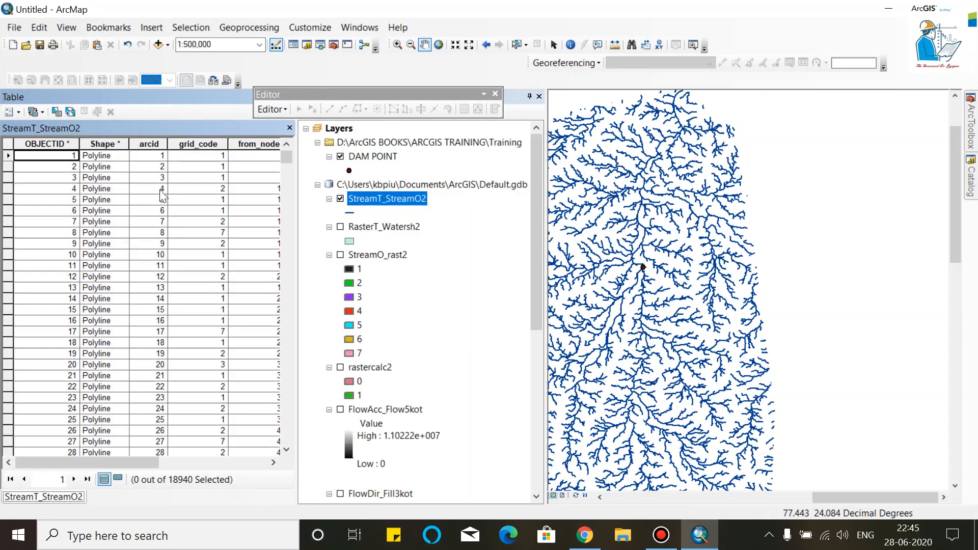
{"action": "left_click", "coordinate": [206, 156]}
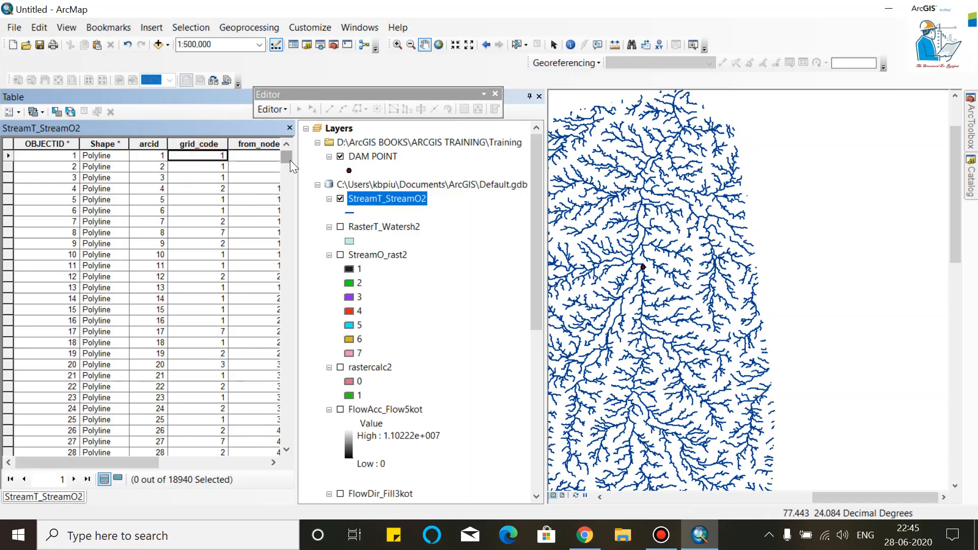
{"action": "left_click_drag", "start_coordinate": [290, 161], "coordinate": [292, 118]}
{"action": "left_click", "coordinate": [290, 128]}
Symbolize the StreamT_StreamO2 layer by unique values of grid_code, adding all values and excluding the all-other-values class
{"action": "right_click", "coordinate": [121, 197]}
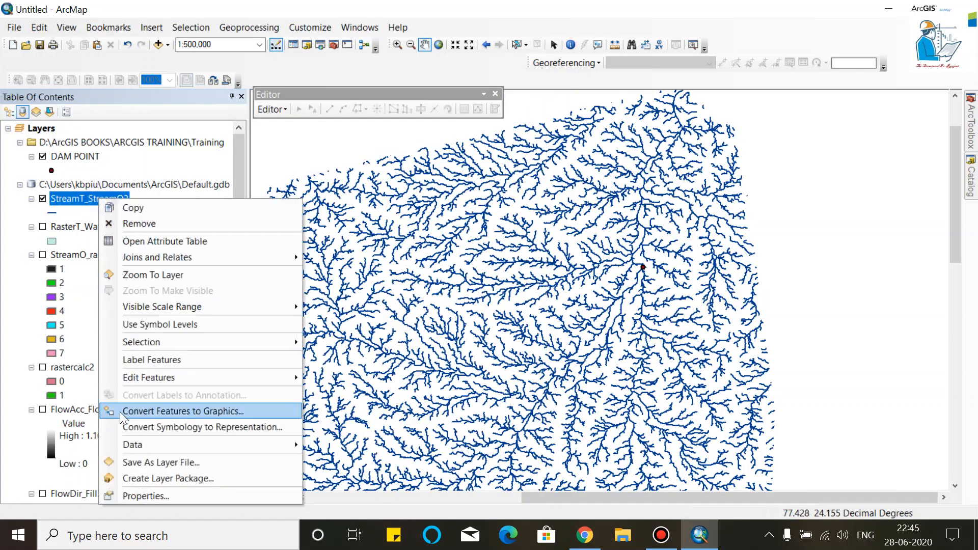
{"action": "left_click", "coordinate": [143, 494]}
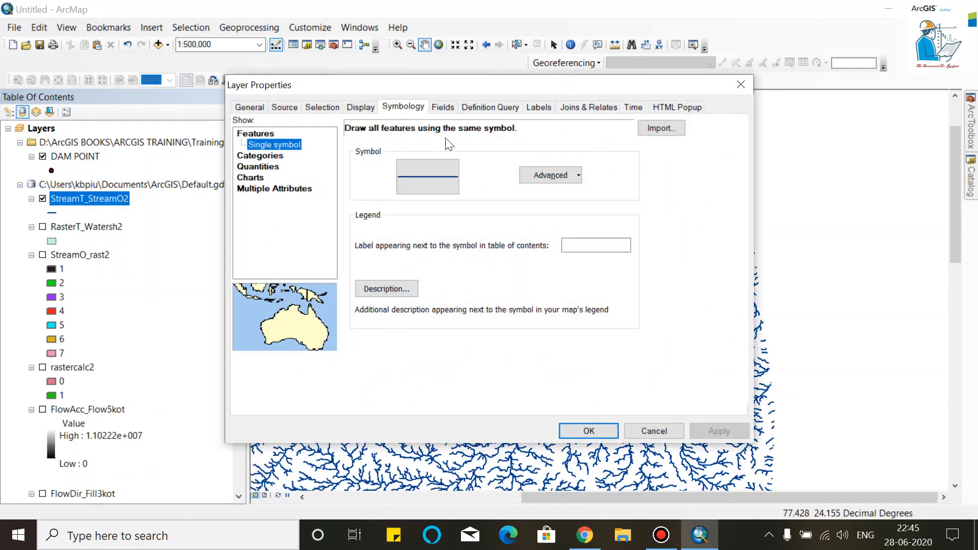
{"action": "left_click", "coordinate": [261, 158]}
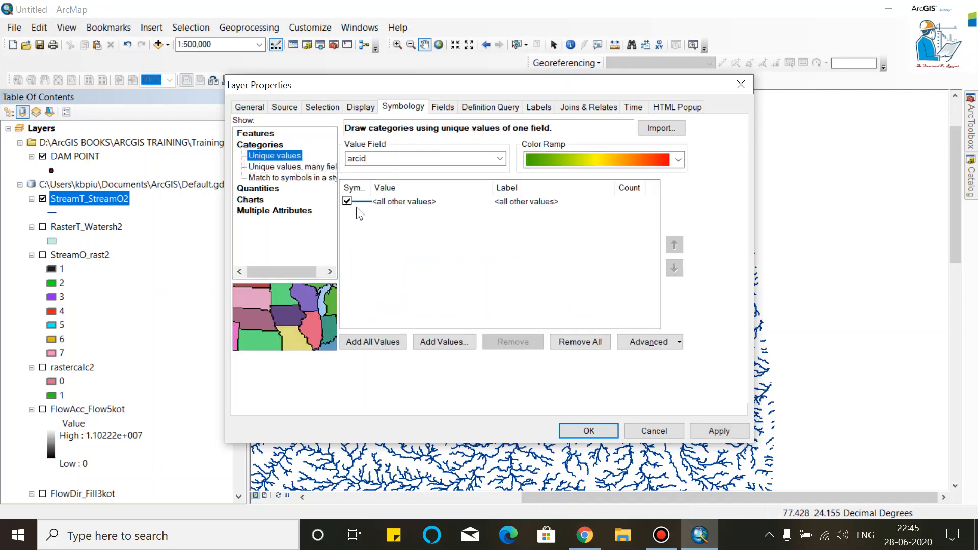
{"action": "left_click", "coordinate": [499, 157]}
{"action": "left_click", "coordinate": [365, 182]}
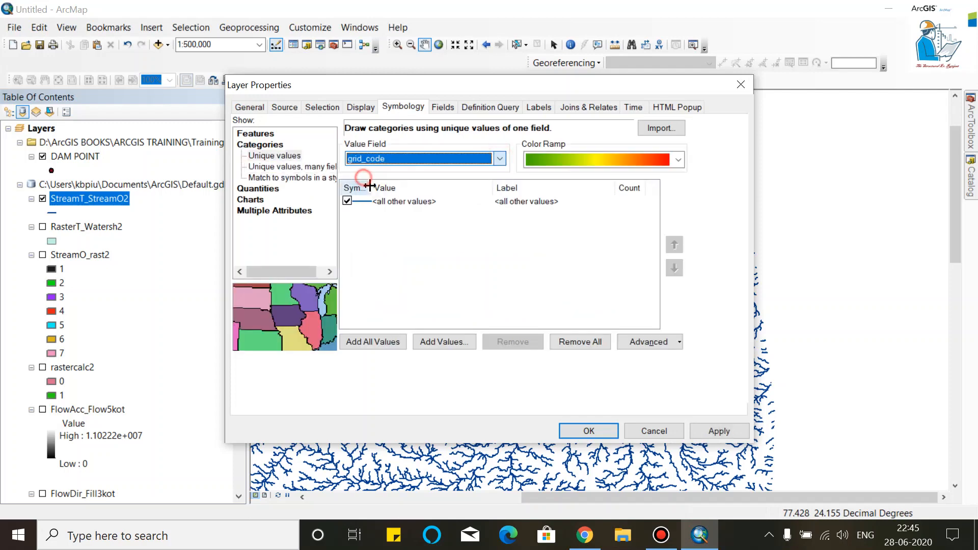
{"action": "left_click", "coordinate": [383, 342]}
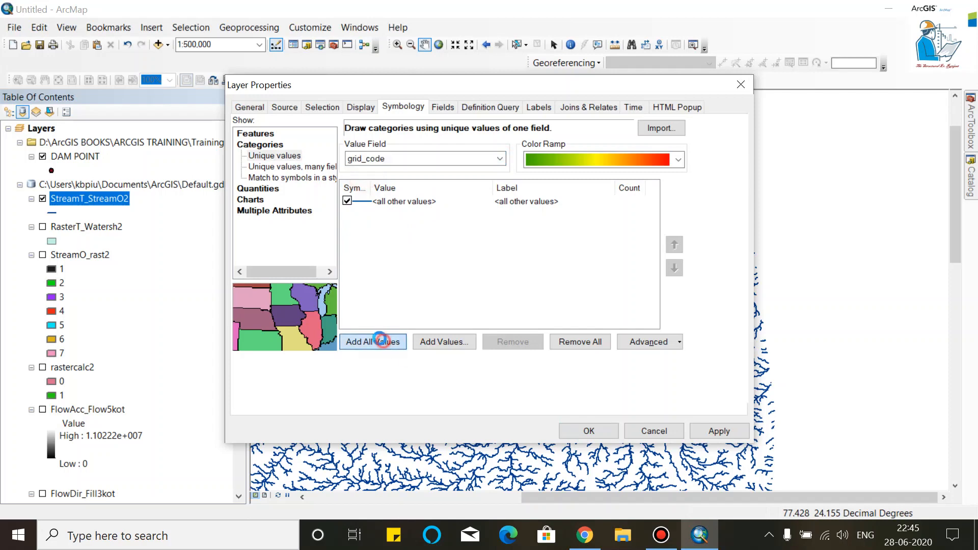
{"action": "left_click", "coordinate": [348, 202]}
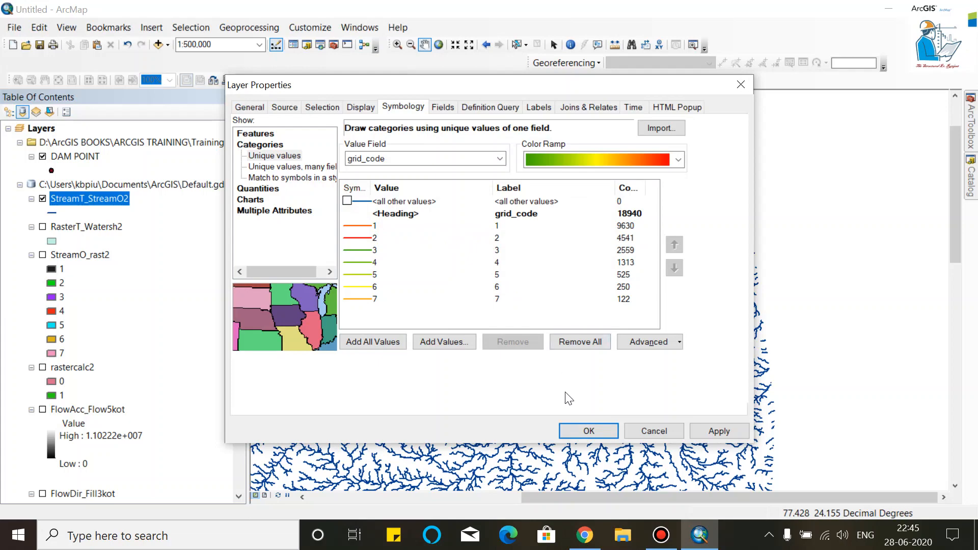
{"action": "left_click", "coordinate": [719, 431]}
{"action": "left_click", "coordinate": [588, 431]}
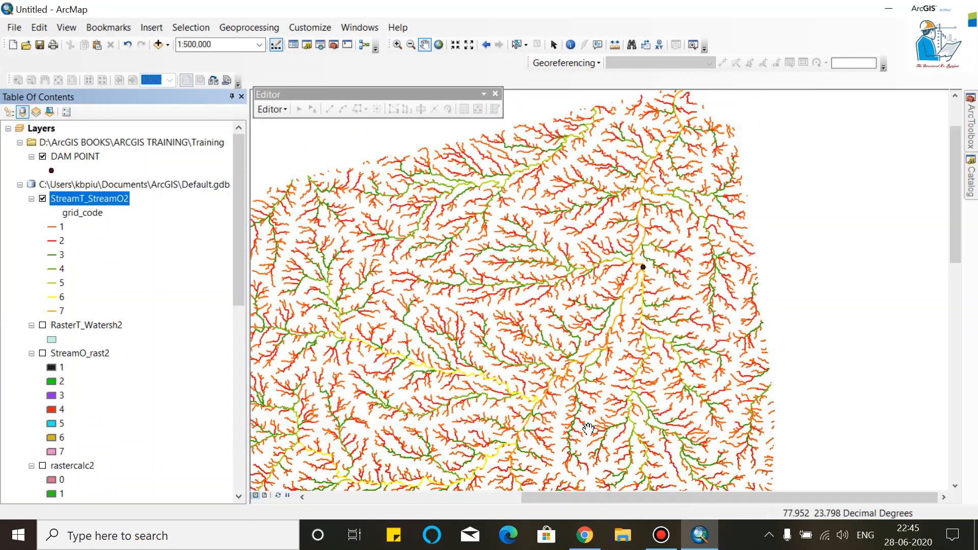
Change the order 7 stream symbol to the Highway style with width 5 and check it around the dam point
{"action": "scroll", "coordinate": [630, 267], "scroll_direction": "down", "scroll_amount": 3}
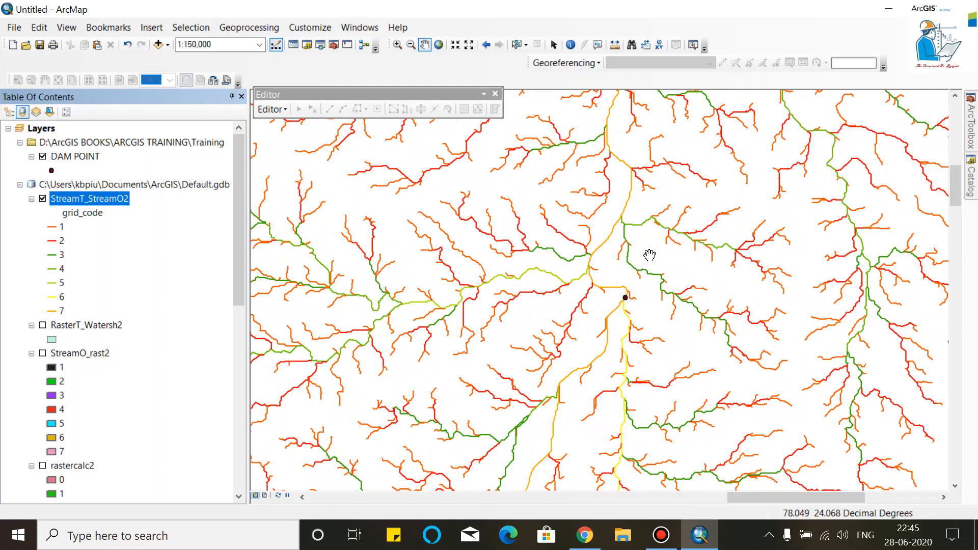
{"action": "double_click", "coordinate": [53, 311]}
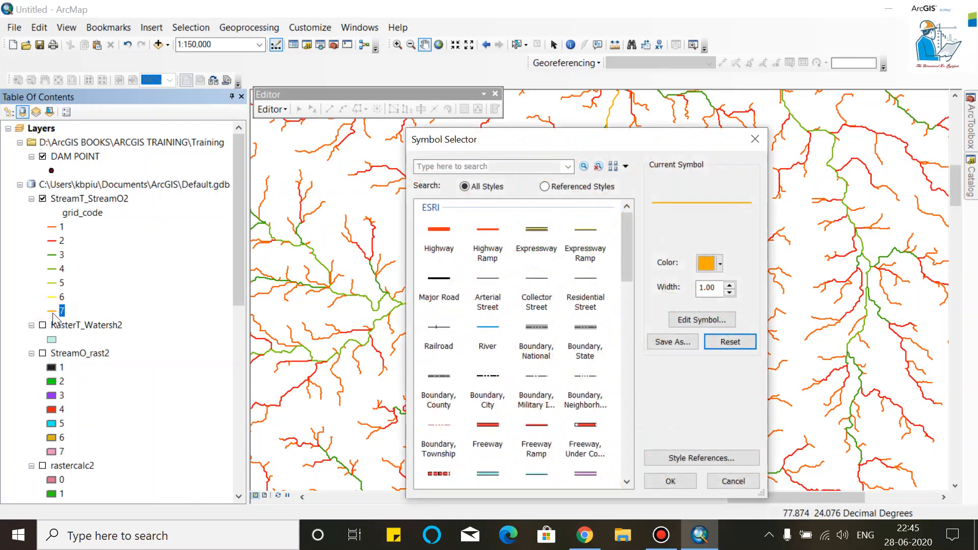
{"action": "left_click", "coordinate": [434, 234]}
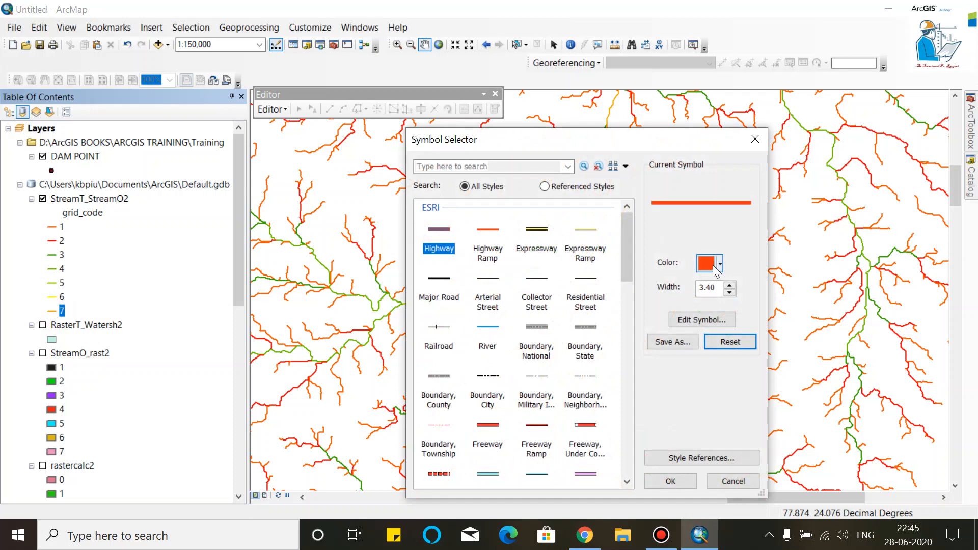
{"action": "left_click", "coordinate": [729, 286]}
{"action": "left_click", "coordinate": [730, 285]}
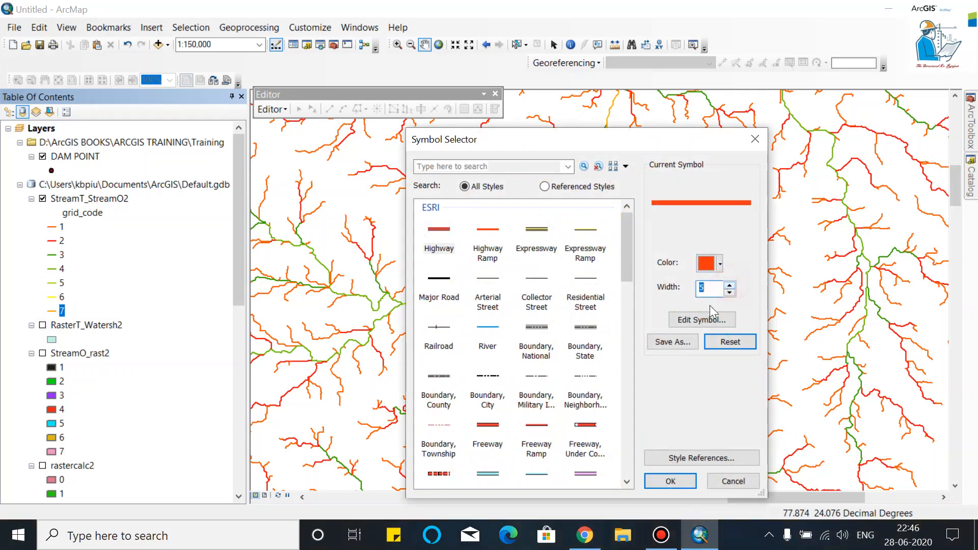
{"action": "left_click", "coordinate": [670, 481]}
{"action": "scroll", "coordinate": [576, 257], "scroll_direction": "down", "scroll_amount": 2}
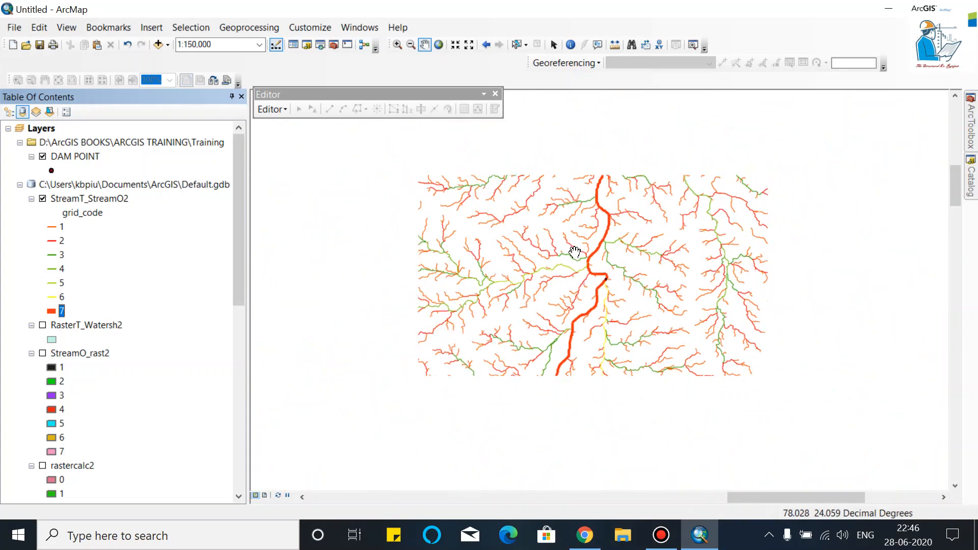
{"action": "scroll", "coordinate": [600, 222], "scroll_direction": "up", "scroll_amount": 1}
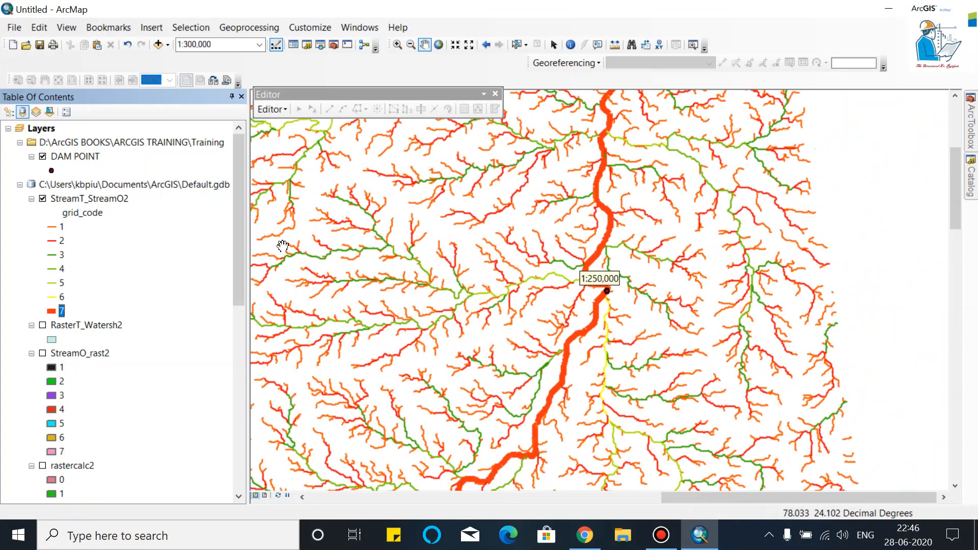
Thicken the yellow line symbol of the order 6 streams, keeping it narrower than the order 7 line
{"action": "left_click", "coordinate": [51, 298]}
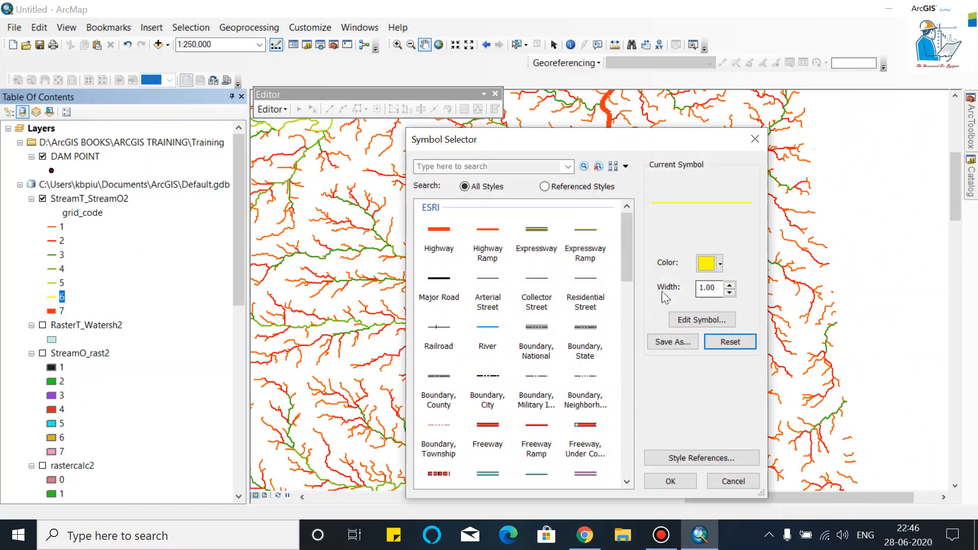
{"action": "left_click", "coordinate": [731, 286]}
{"action": "left_click", "coordinate": [731, 287]}
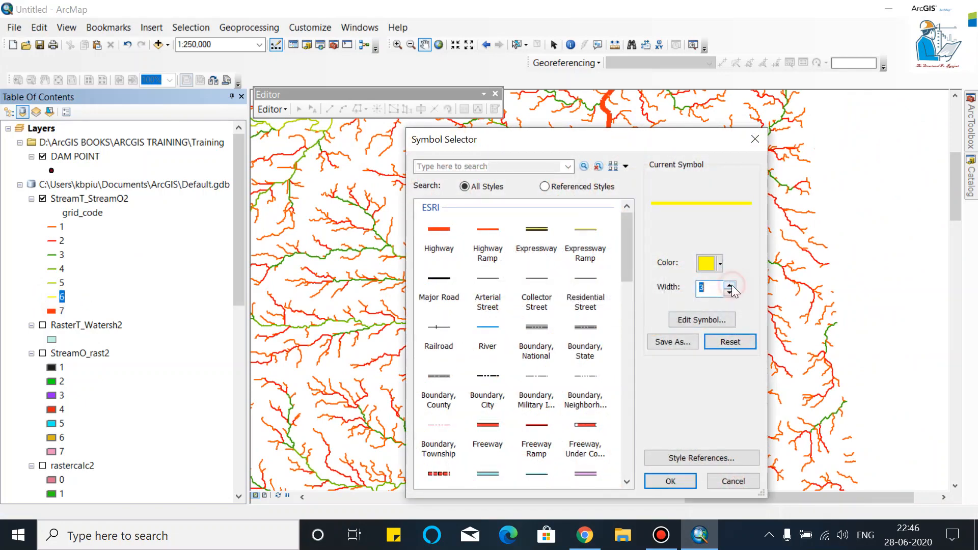
{"action": "left_click", "coordinate": [730, 292]}
{"action": "left_click", "coordinate": [671, 479]}
{"action": "scroll", "coordinate": [604, 357], "scroll_direction": "down", "scroll_amount": 1}
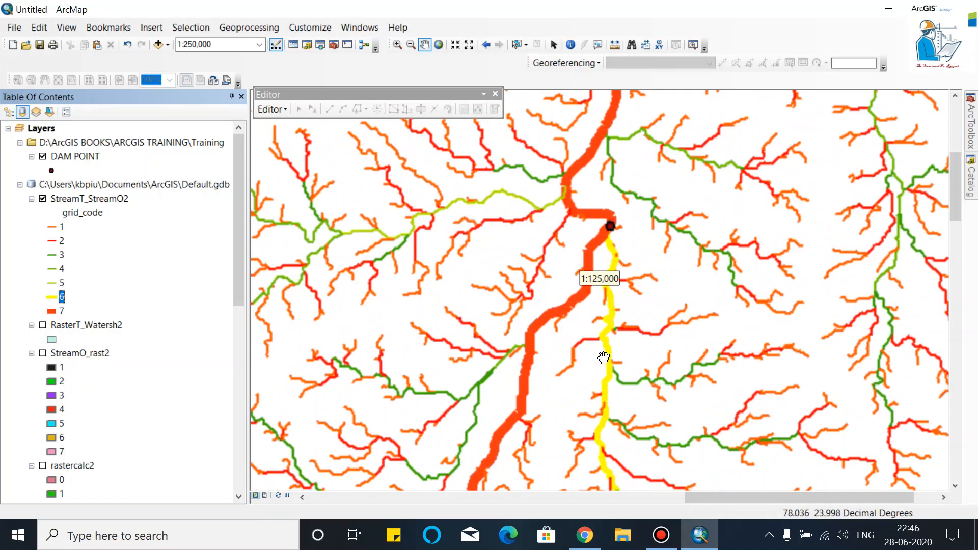
Examine the styled stream network along the order 7 river and its order 6 tributaries upstream and downstream of the dam point
{"action": "scroll", "coordinate": [606, 254], "scroll_direction": "up", "scroll_amount": 3}
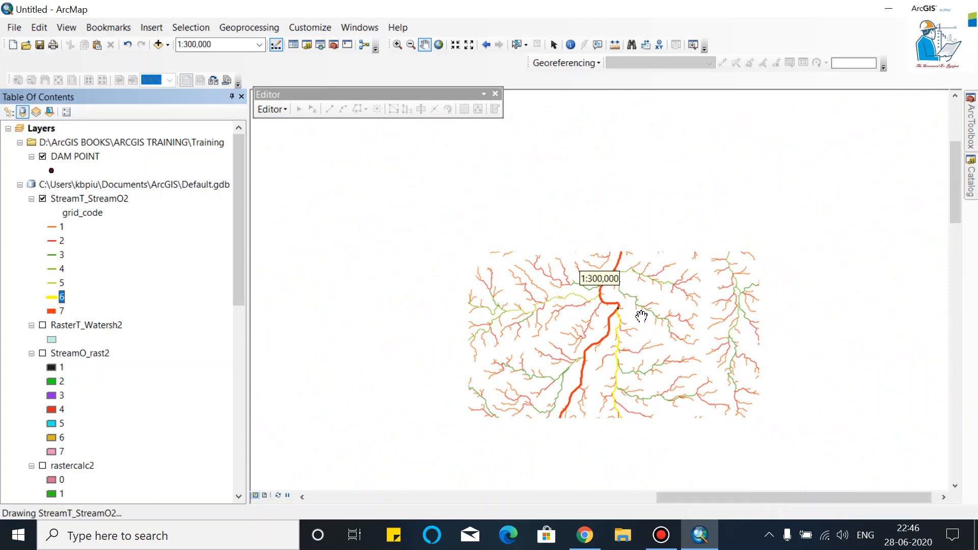
{"action": "left_click_drag", "start_coordinate": [644, 257], "coordinate": [636, 175]}
{"action": "left_click_drag", "start_coordinate": [605, 361], "coordinate": [683, 240]}
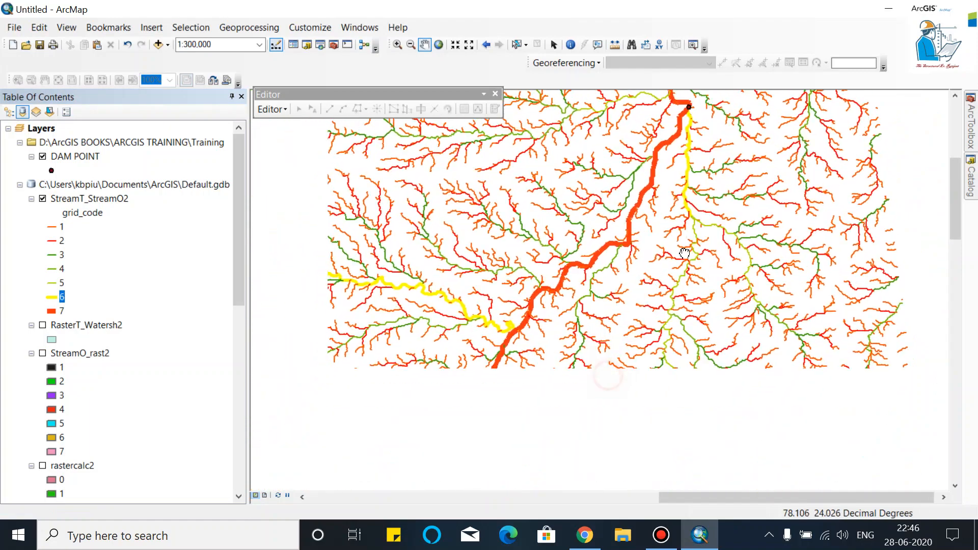
{"action": "left_click_drag", "start_coordinate": [582, 436], "coordinate": [737, 299]}
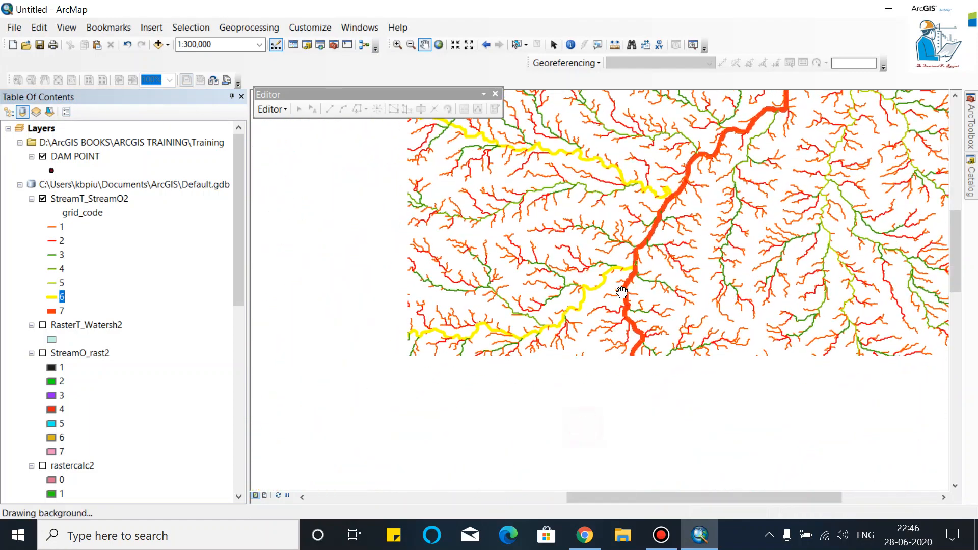
{"action": "left_click_drag", "start_coordinate": [735, 386], "coordinate": [648, 223]}
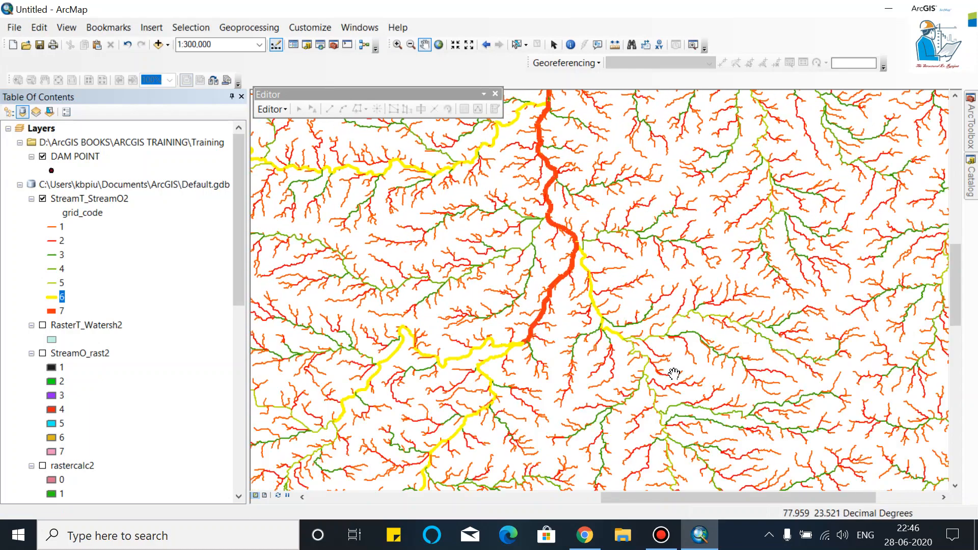
{"action": "left_click_drag", "start_coordinate": [674, 375], "coordinate": [767, 289]}
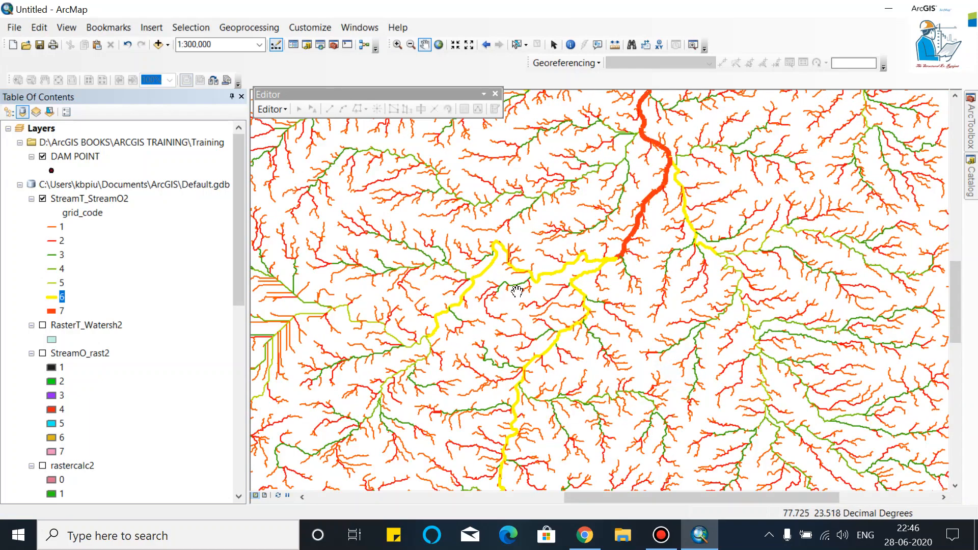
{"action": "left_click_drag", "start_coordinate": [675, 220], "coordinate": [573, 377]}
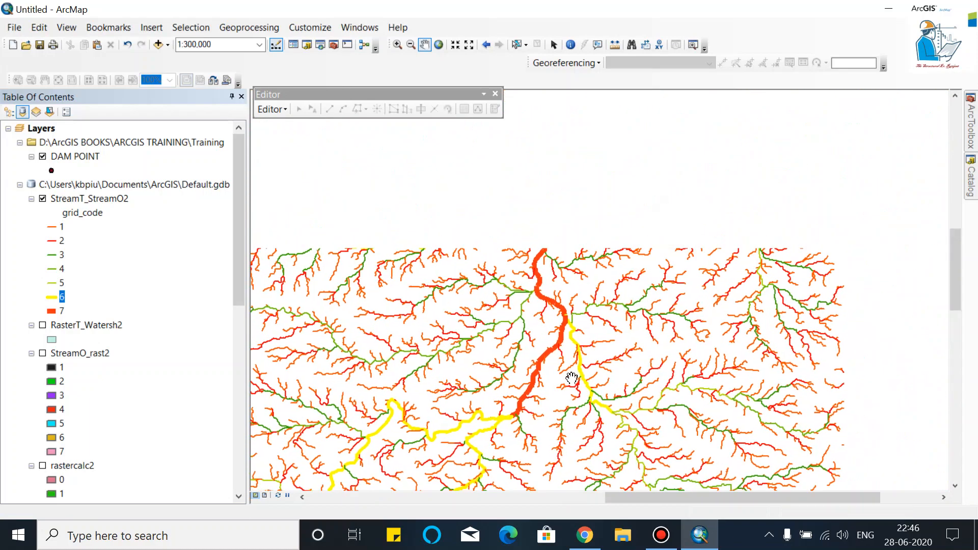
{"action": "left_click_drag", "start_coordinate": [567, 137], "coordinate": [525, 334]}
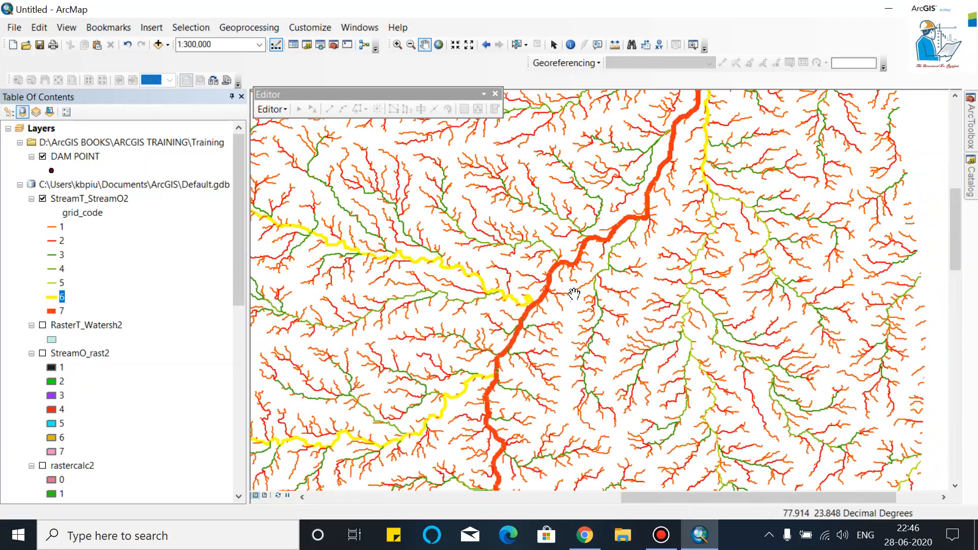
{"action": "left_click_drag", "start_coordinate": [632, 144], "coordinate": [550, 341]}
{"action": "left_click_drag", "start_coordinate": [614, 303], "coordinate": [594, 409]}
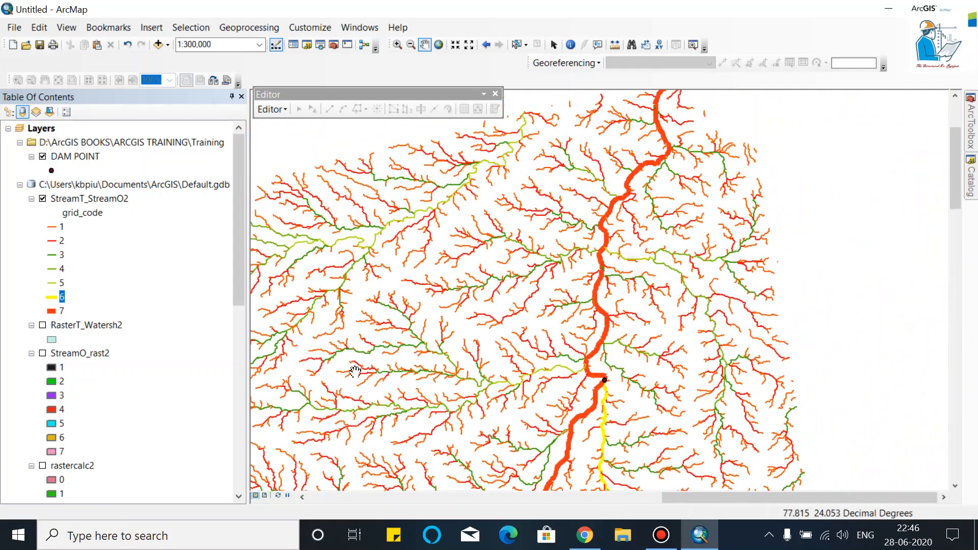
Remove the grid_code classes 1, 2, 3 and 4 from the unique-values symbology of the StreamT_StreamO2 layer and apply the change
{"action": "right_click", "coordinate": [92, 200]}
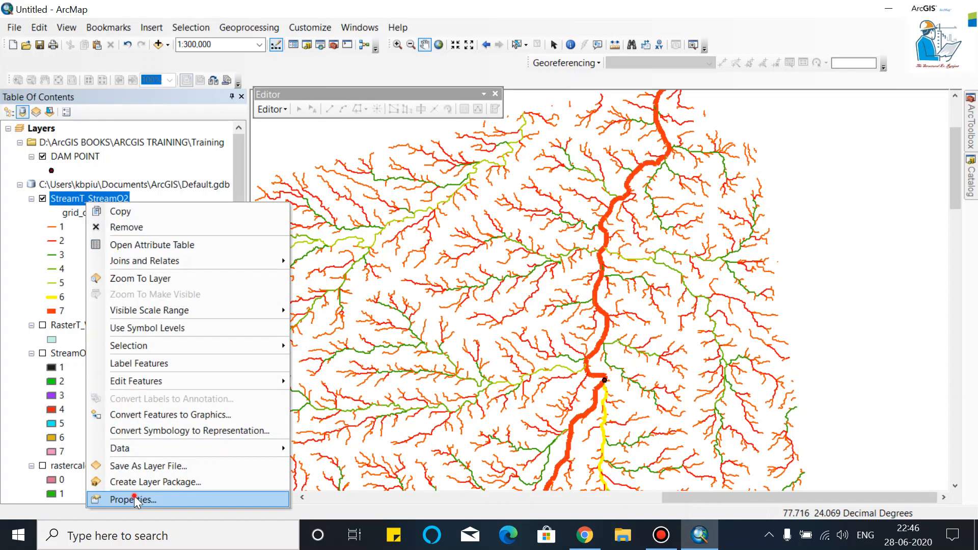
{"action": "left_click", "coordinate": [133, 499]}
{"action": "left_click", "coordinate": [375, 226]}
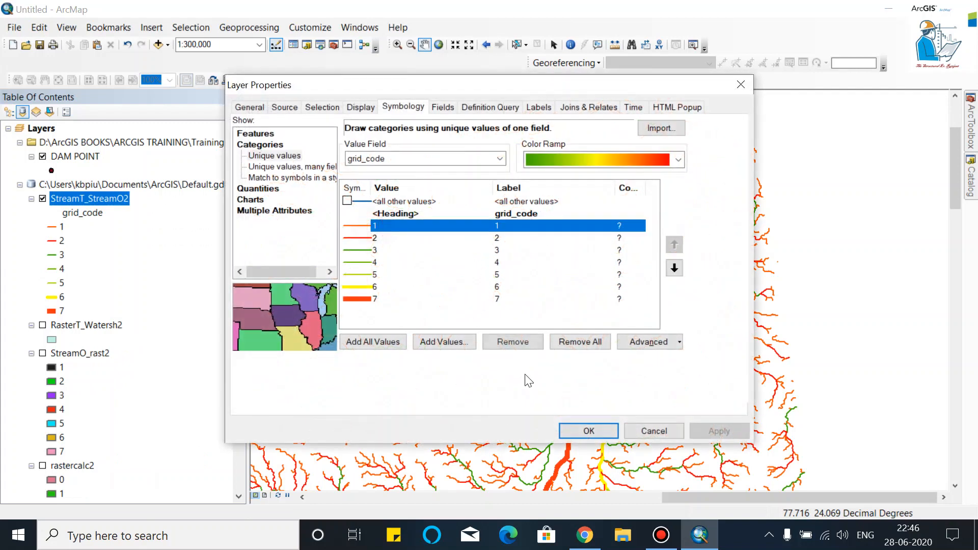
{"action": "left_click", "coordinate": [515, 344]}
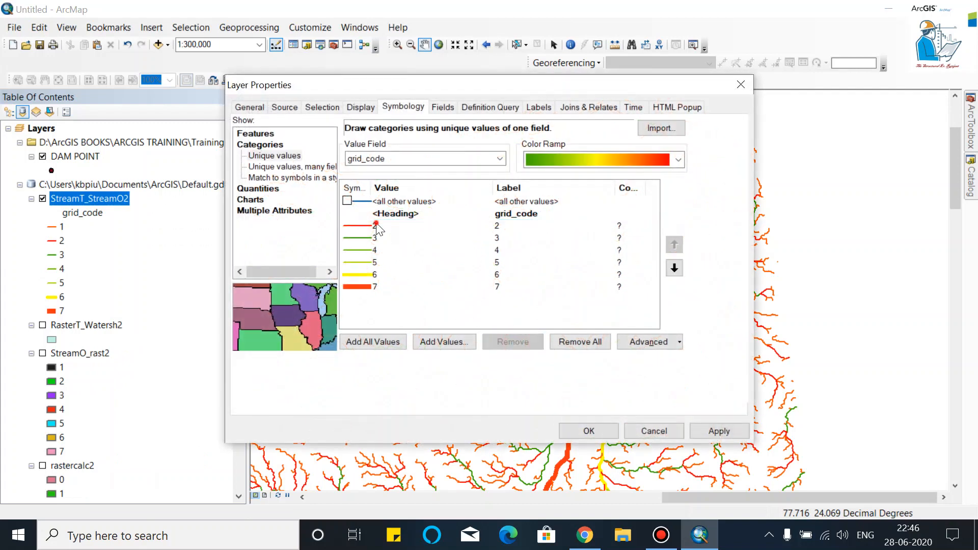
{"action": "left_click", "coordinate": [496, 339]}
{"action": "left_click", "coordinate": [391, 232]}
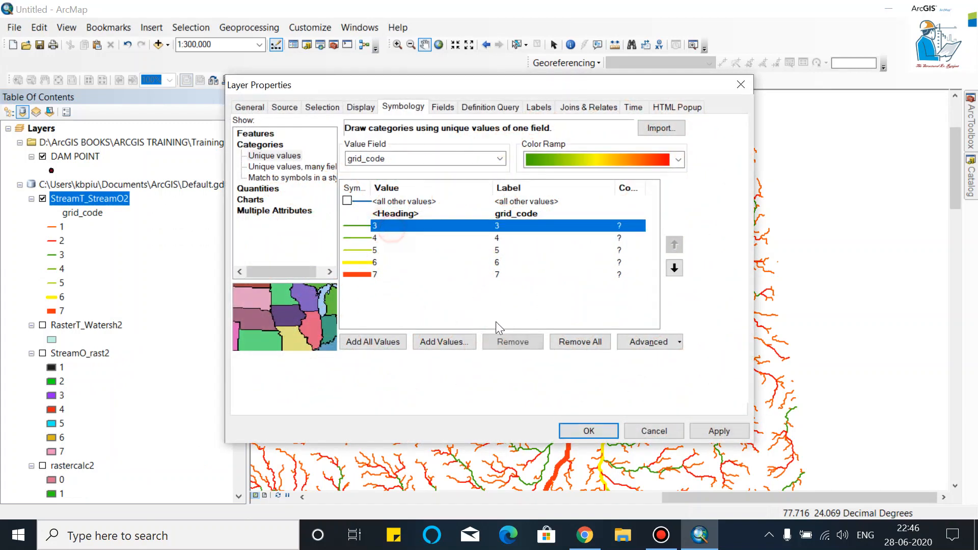
{"action": "left_click", "coordinate": [513, 341]}
{"action": "left_click", "coordinate": [529, 342]}
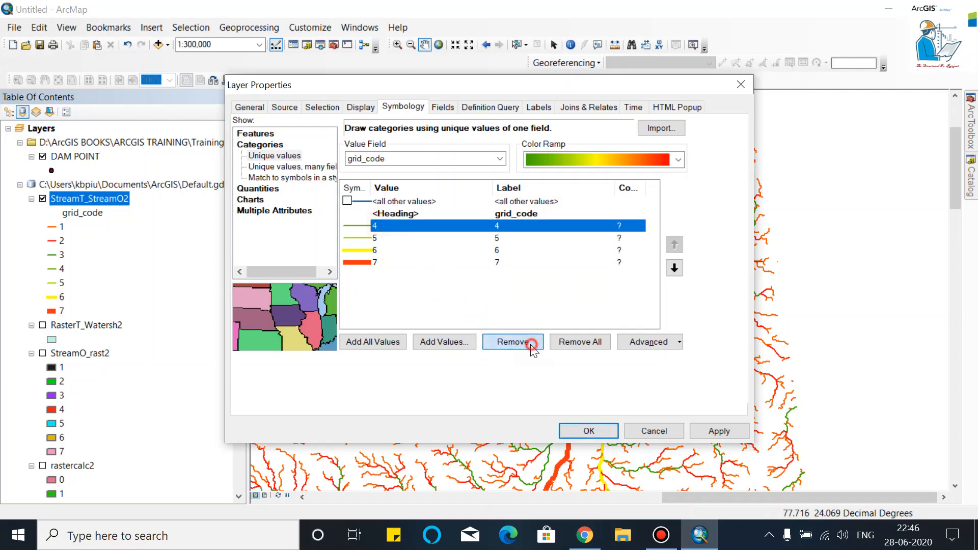
{"action": "left_click", "coordinate": [589, 430]}
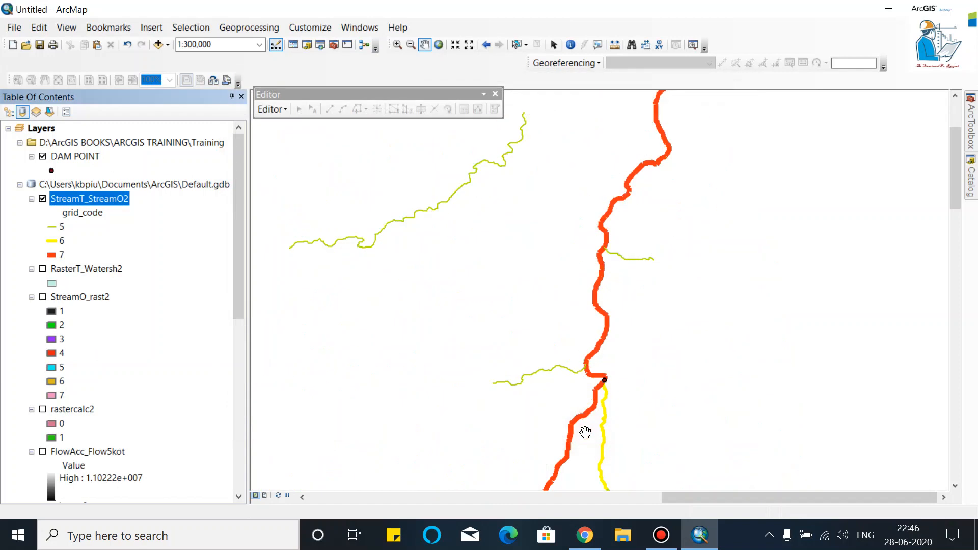
Inspect the remaining order 5, 6 and 7 streams around the dam point and along the full main river
{"action": "left_click_drag", "start_coordinate": [564, 315], "coordinate": [500, 460]}
{"action": "left_click_drag", "start_coordinate": [560, 273], "coordinate": [539, 382]}
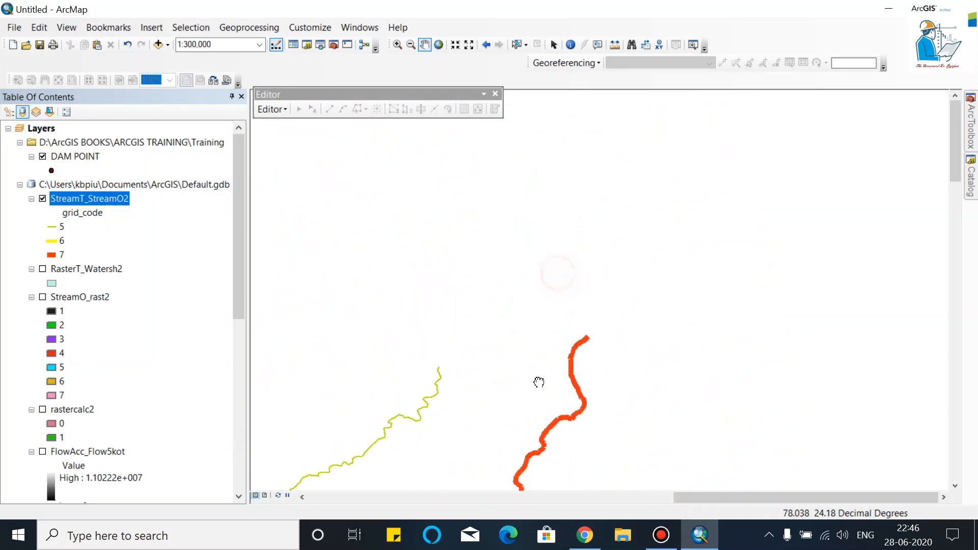
{"action": "left_click_drag", "start_coordinate": [552, 434], "coordinate": [592, 229]}
{"action": "left_click_drag", "start_coordinate": [584, 394], "coordinate": [605, 270]}
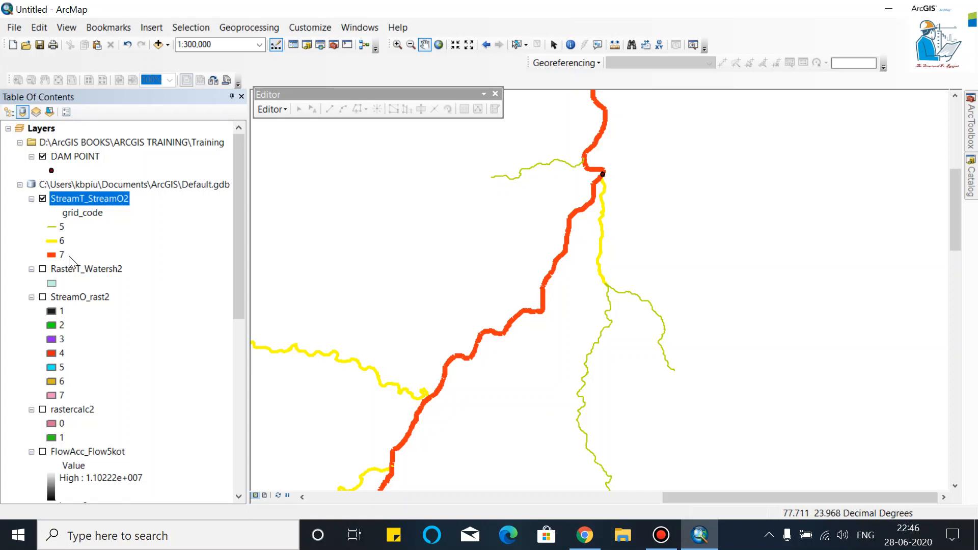
{"action": "scroll", "coordinate": [590, 289], "scroll_direction": "down", "scroll_amount": 3}
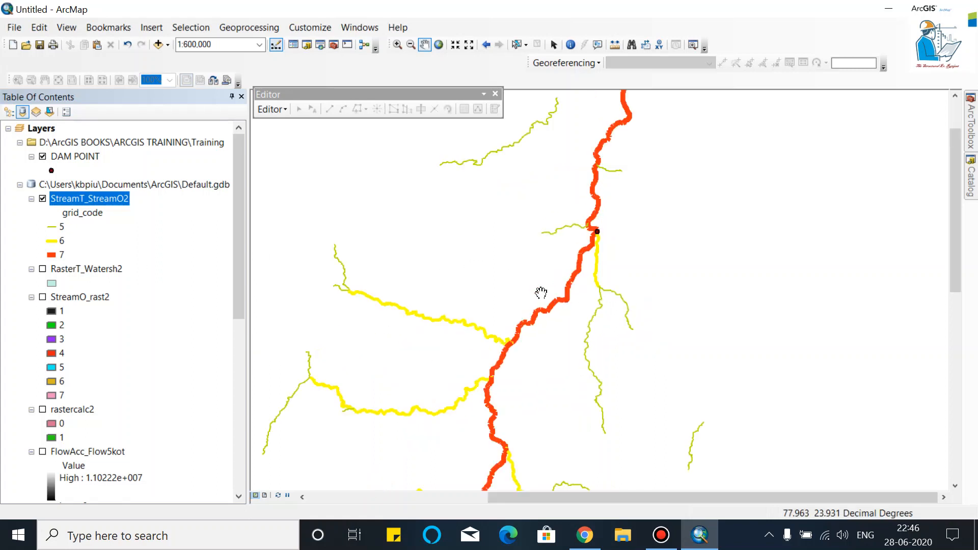
{"action": "left_click_drag", "start_coordinate": [550, 332], "coordinate": [629, 287]}
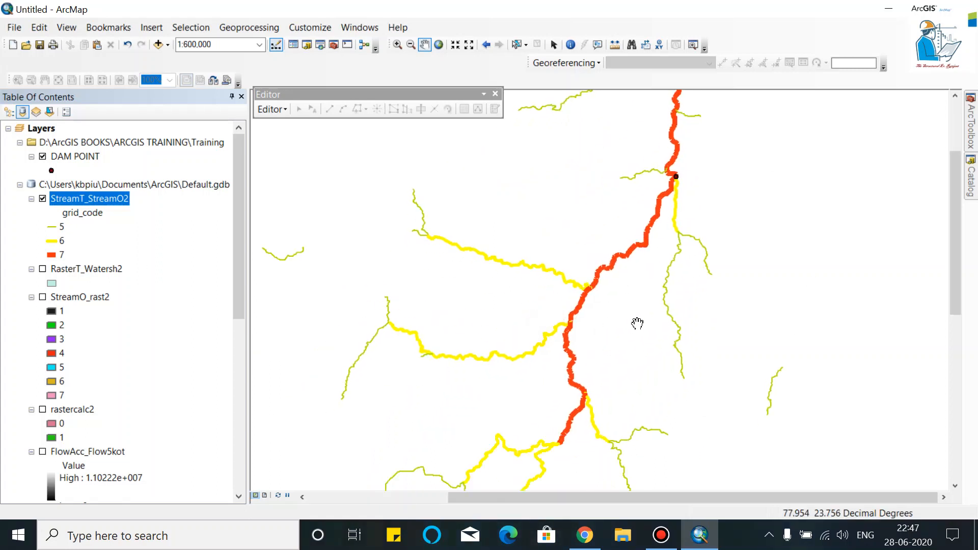
{"action": "left_click_drag", "start_coordinate": [560, 395], "coordinate": [526, 295]}
{"action": "left_click_drag", "start_coordinate": [588, 327], "coordinate": [553, 482]}
{"action": "left_click_drag", "start_coordinate": [618, 286], "coordinate": [594, 377]}
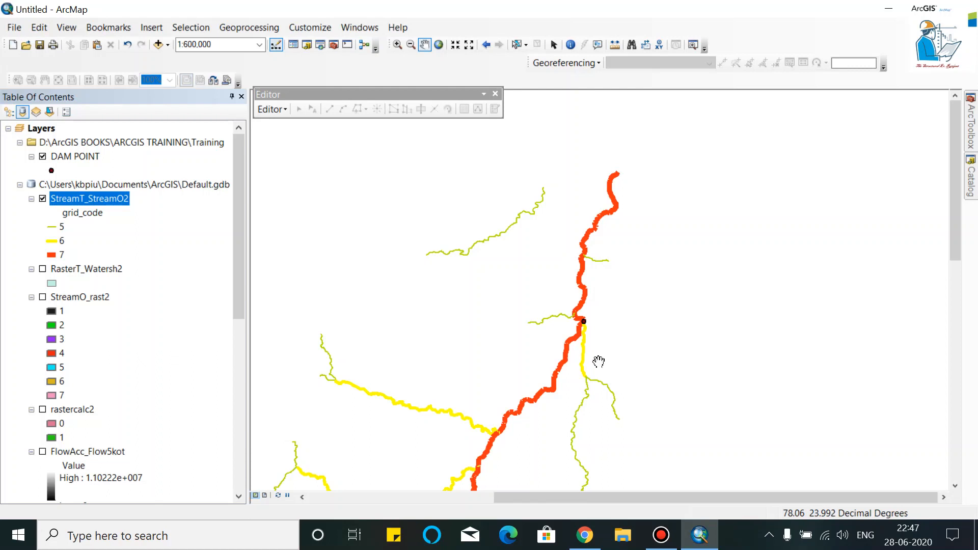
{"action": "left_click", "coordinate": [661, 535]}
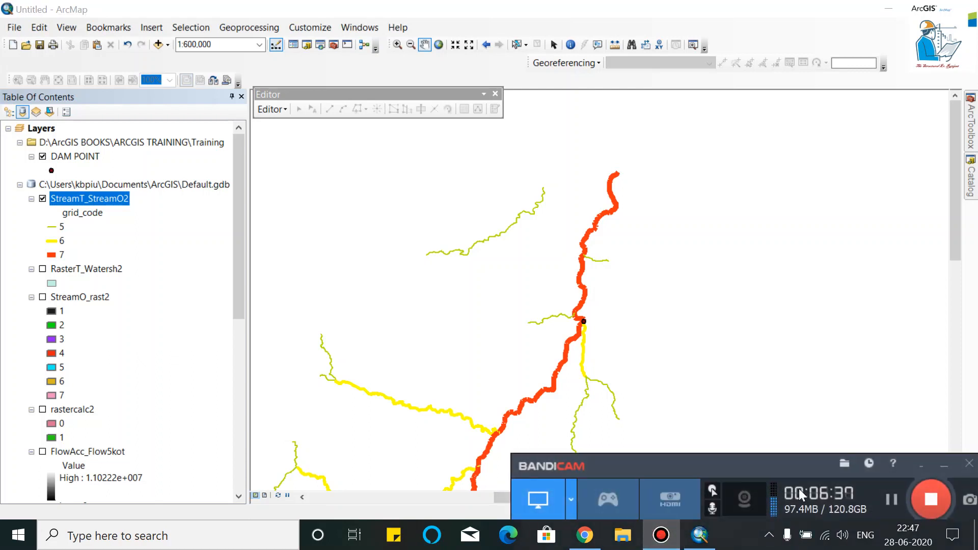